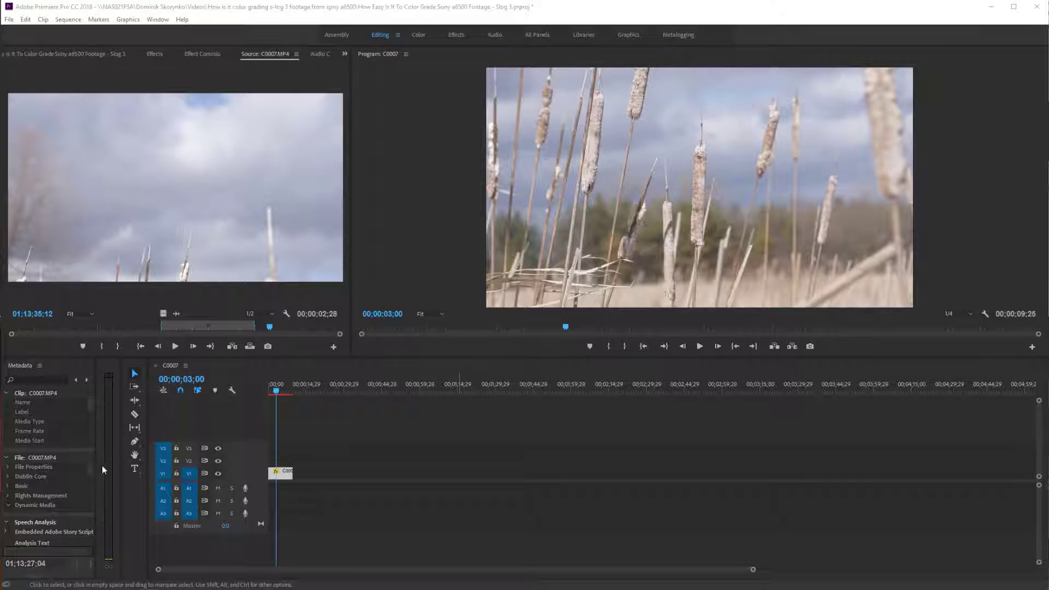
# - Widen the Metadata panel and expand the Clip rows to read C0007's frame rate and duration
pyautogui.moveTo(100, 457); pyautogui.dragTo(200, 458)
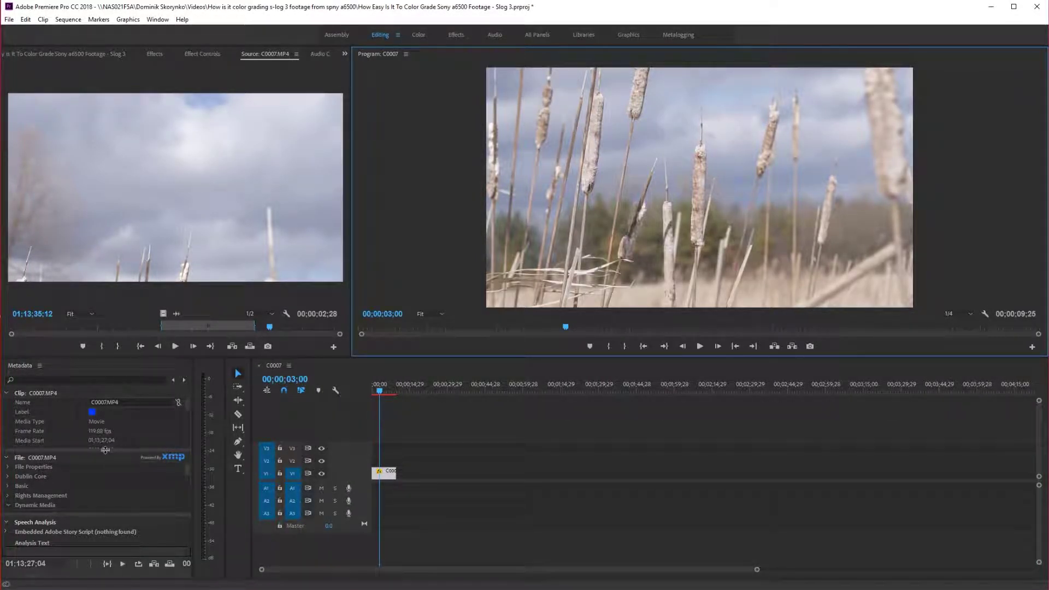
pyautogui.moveTo(107, 454); pyautogui.dragTo(103, 505)
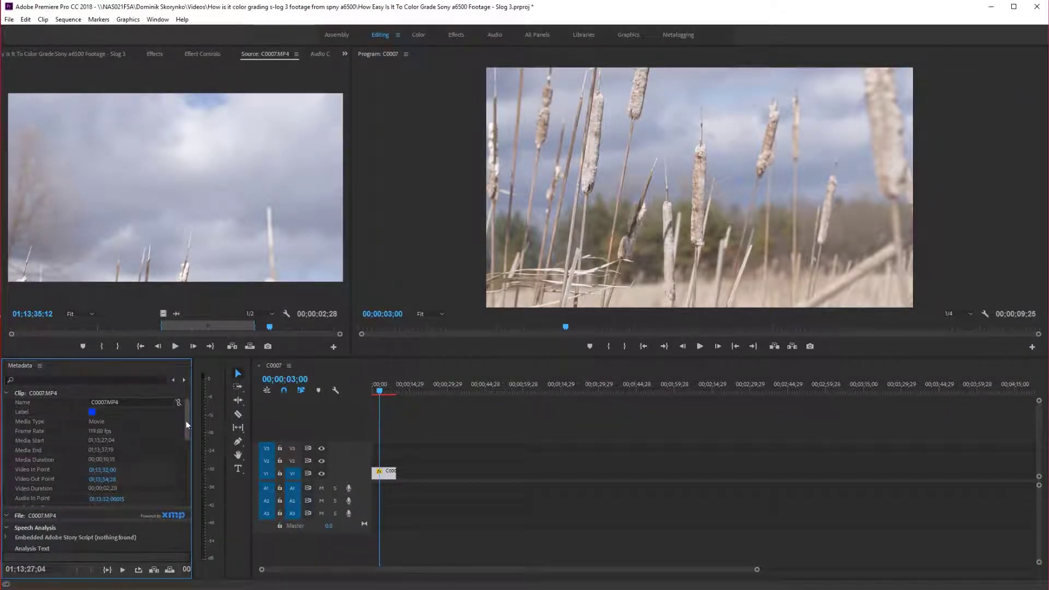
pyautogui.scroll(-3, 182, 431)
pyautogui.scroll(1, 183, 431)
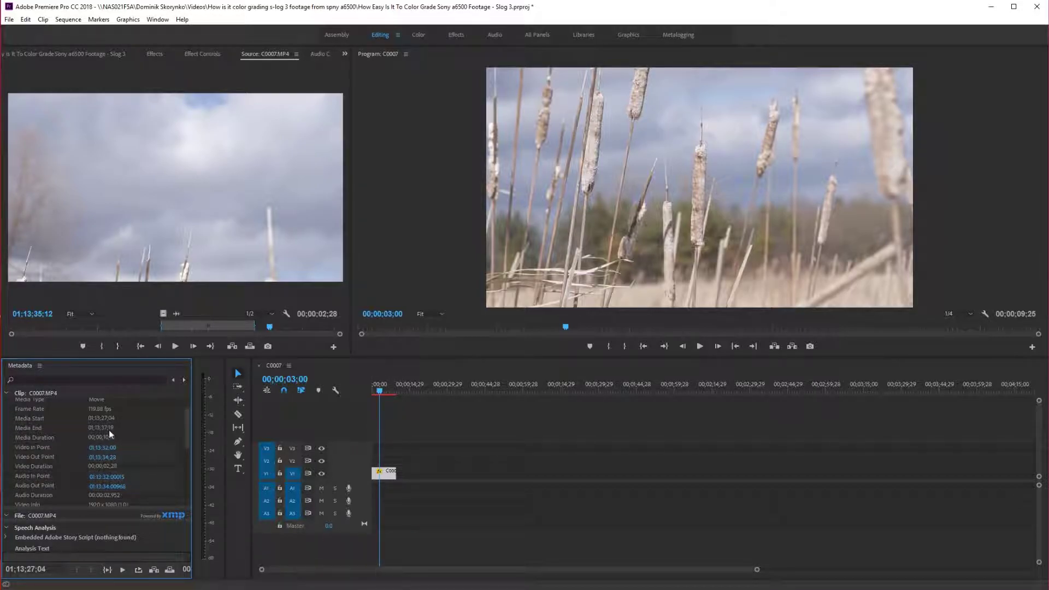
# - Scrub through C0007 on the timeline, then return the playhead to 00;00;02;12
pyautogui.moveTo(381, 389); pyautogui.dragTo(387, 390)
pyautogui.rightClick(387, 473)
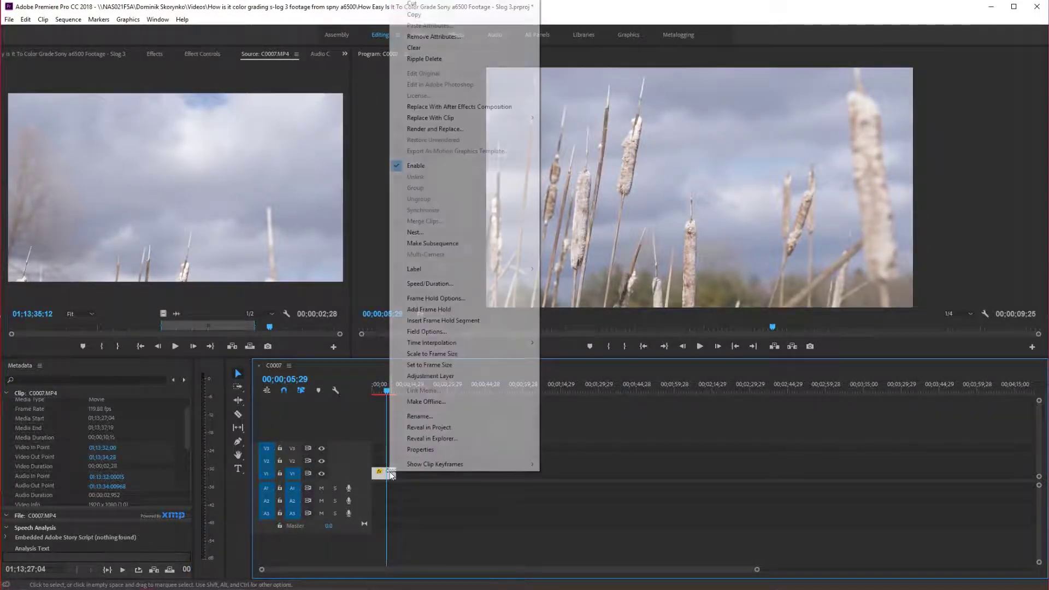
pyautogui.click(411, 490)
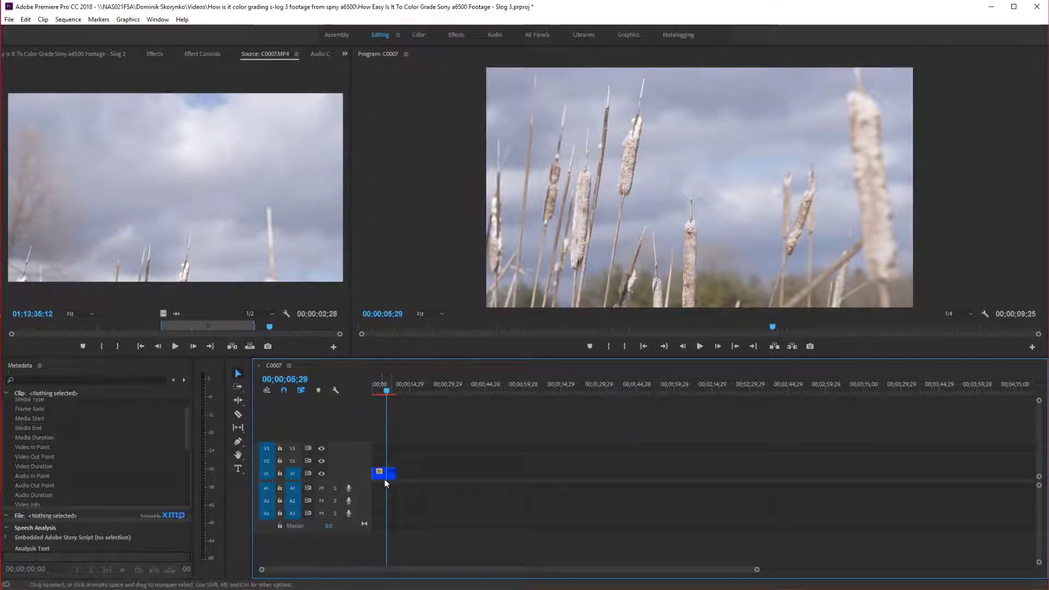
pyautogui.scroll(-5, 142, 443)
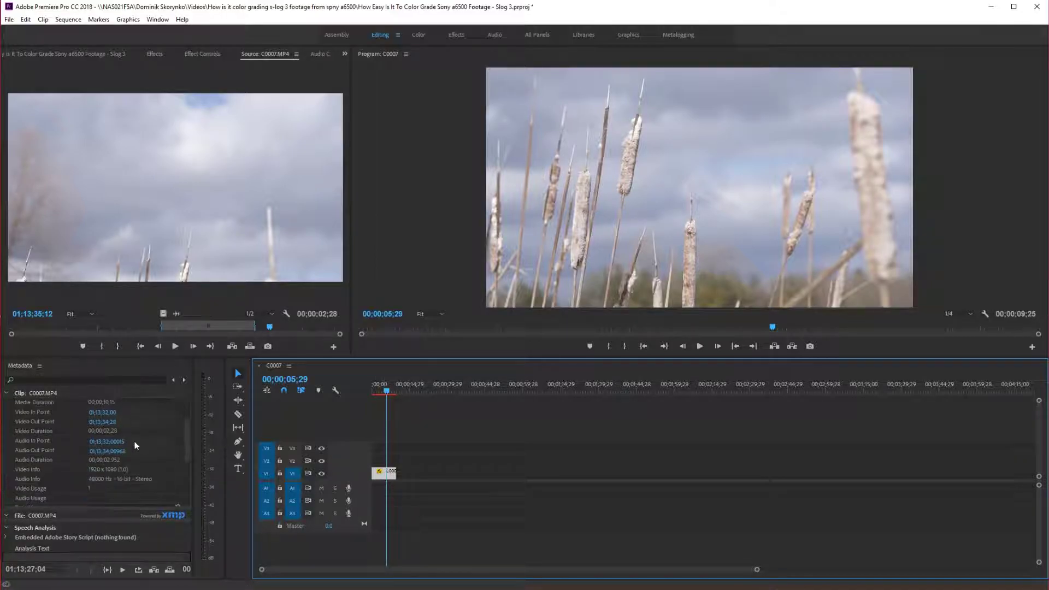
pyautogui.scroll(6, 144, 447)
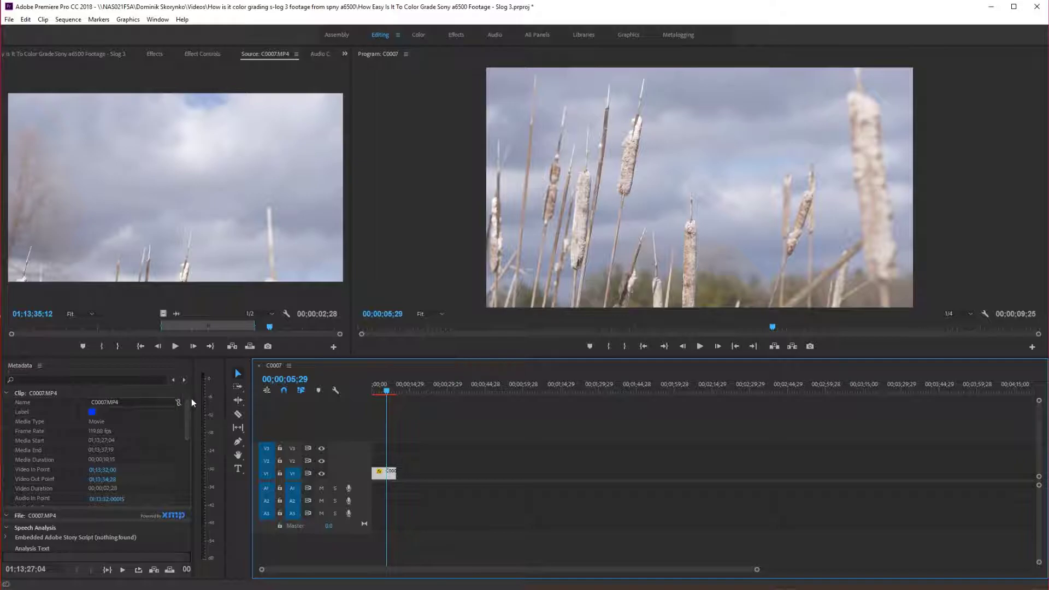
pyautogui.moveTo(192, 402); pyautogui.dragTo(180, 402)
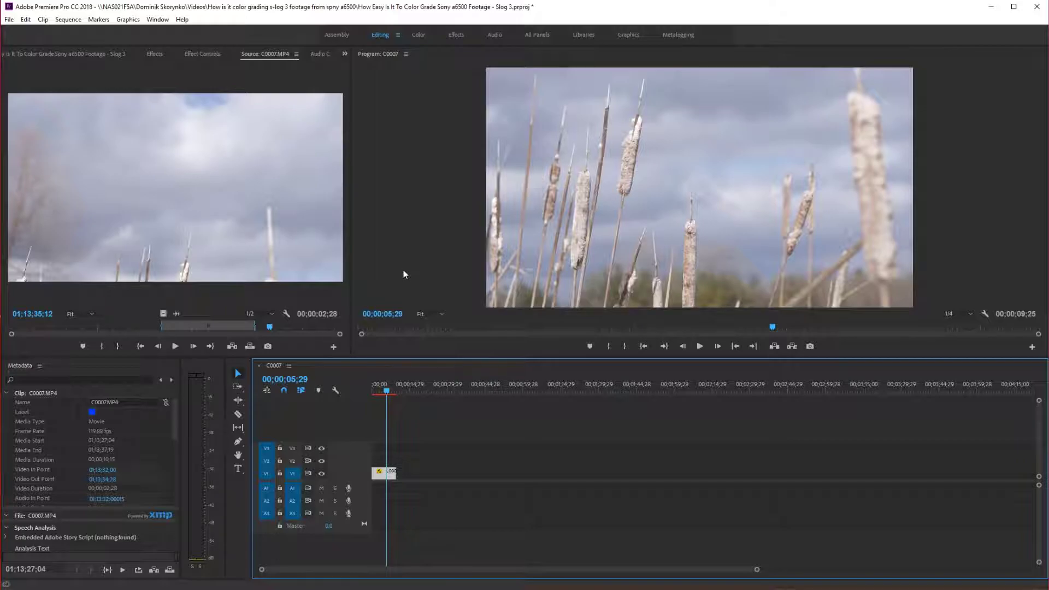
pyautogui.moveTo(386, 390); pyautogui.dragTo(379, 389)
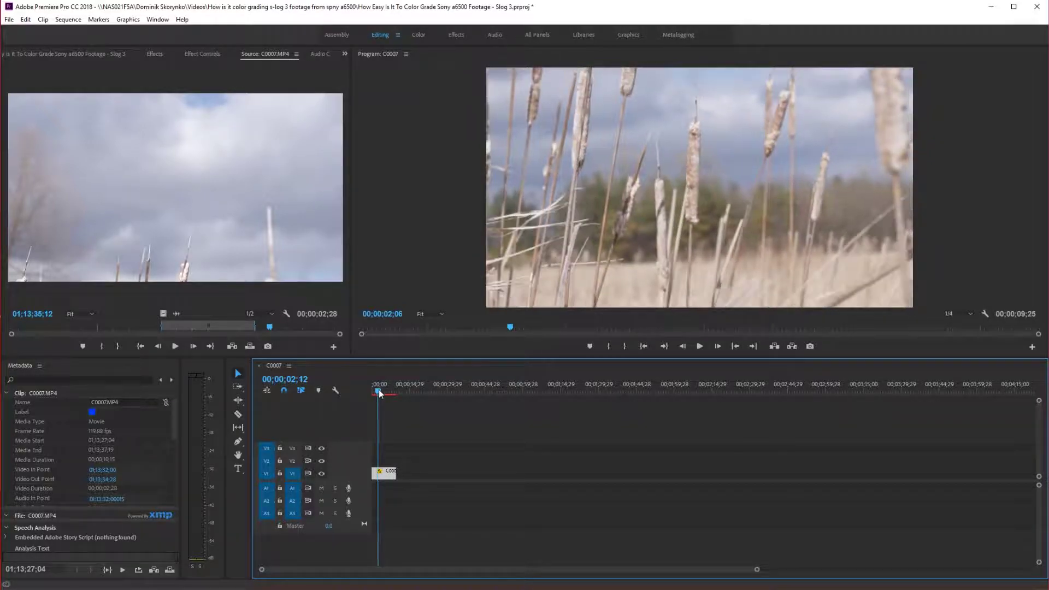
# - Switch to the Color workspace and show the Lumetri Scopes waveform for C0007
pyautogui.click(419, 35)
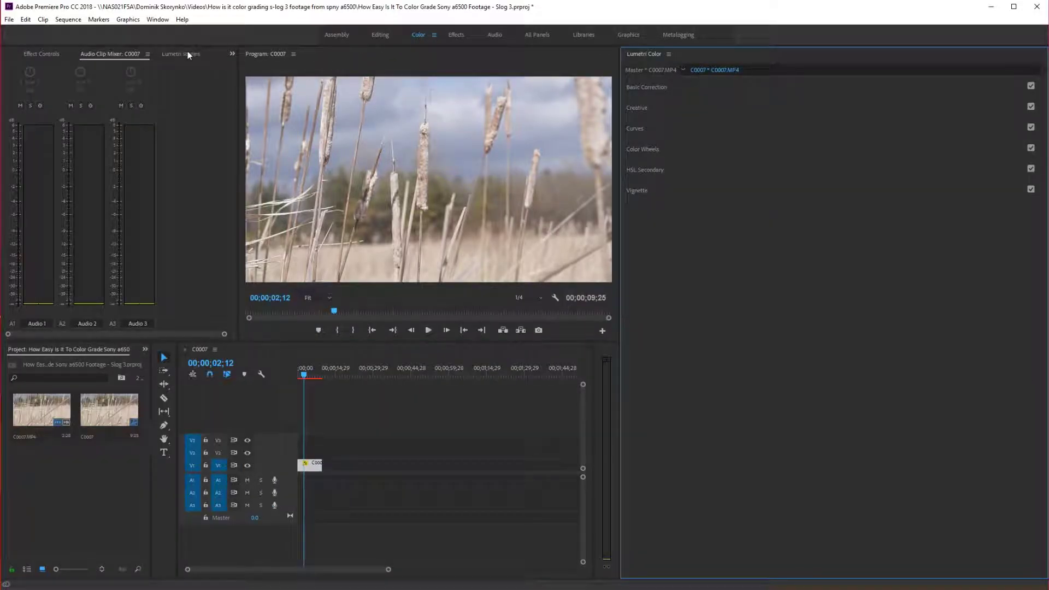
pyautogui.click(182, 54)
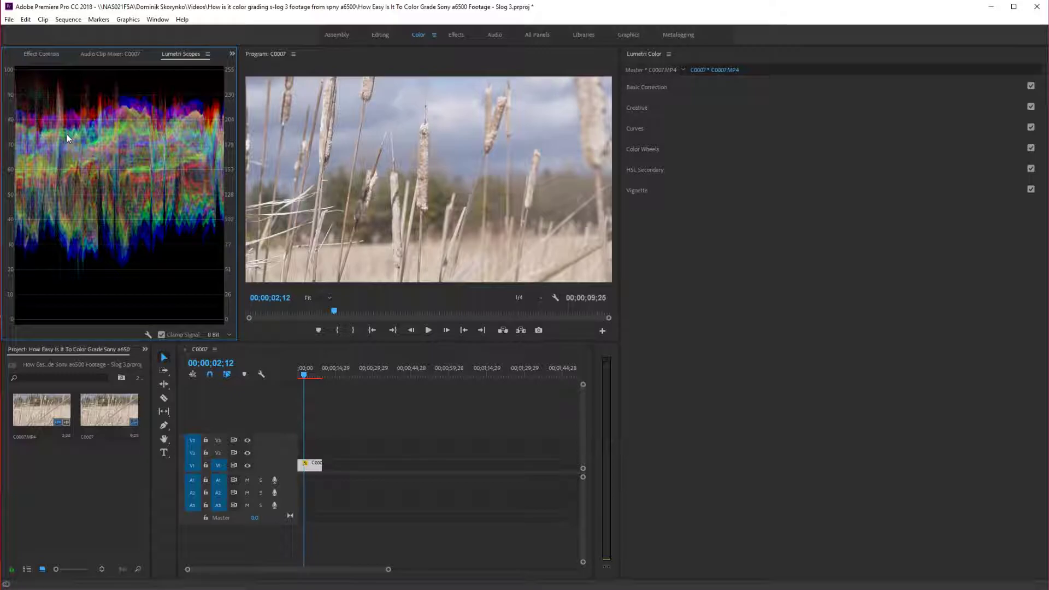
# - In Basic Correction, set exposure -0.4 and shadows -17.9, brighten the whites, and save
pyautogui.click(654, 86)
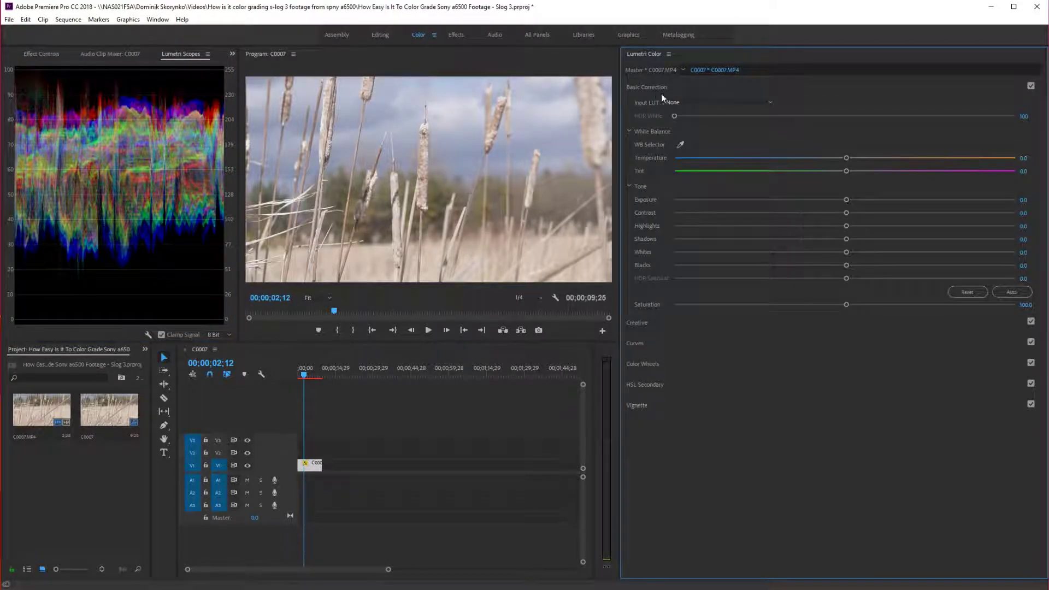
pyautogui.moveTo(850, 200); pyautogui.dragTo(826, 241)
pyautogui.hotkey('ctrl', 's')
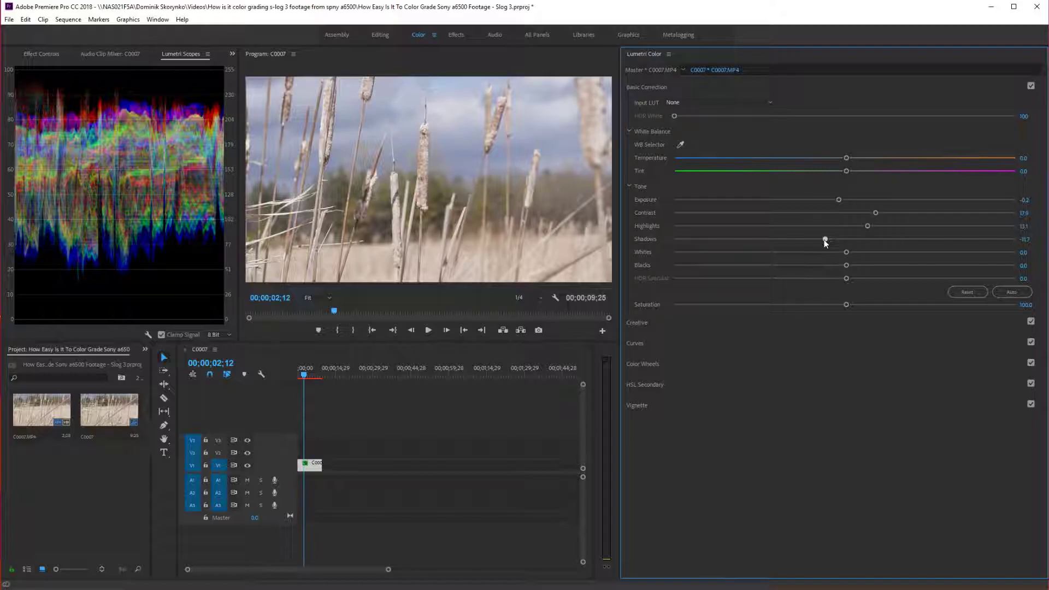
pyautogui.moveTo(825, 240); pyautogui.dragTo(821, 239)
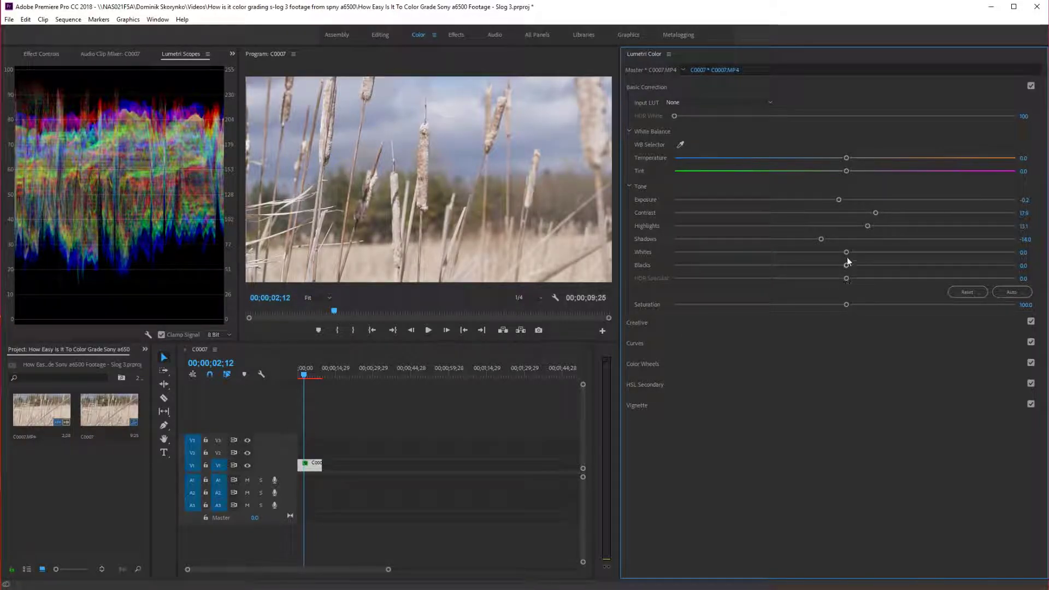
pyautogui.moveTo(847, 252); pyautogui.dragTo(816, 266)
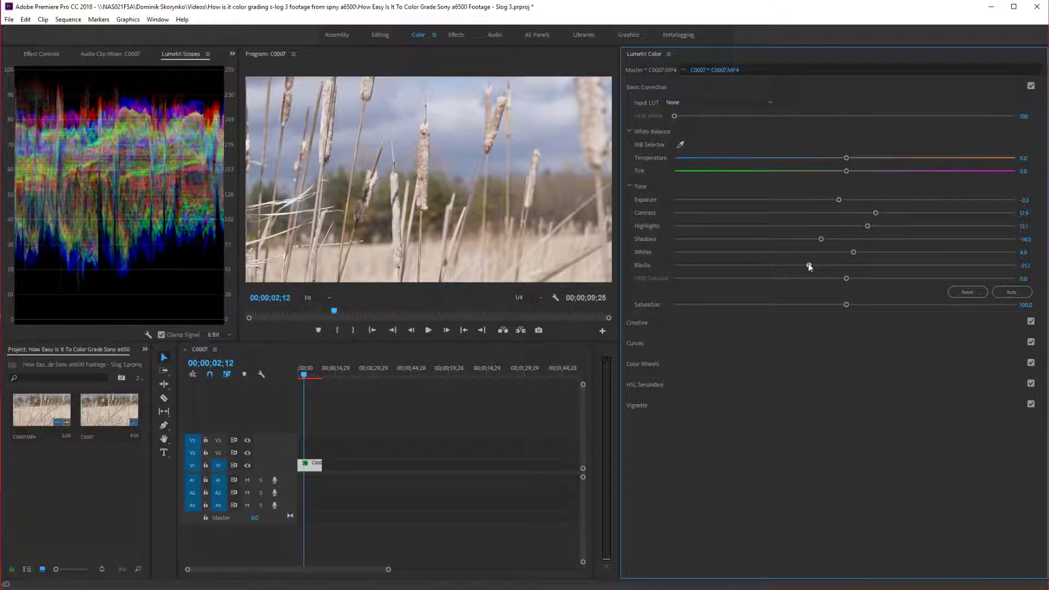
pyautogui.moveTo(821, 238); pyautogui.dragTo(814, 238)
pyautogui.click(832, 200)
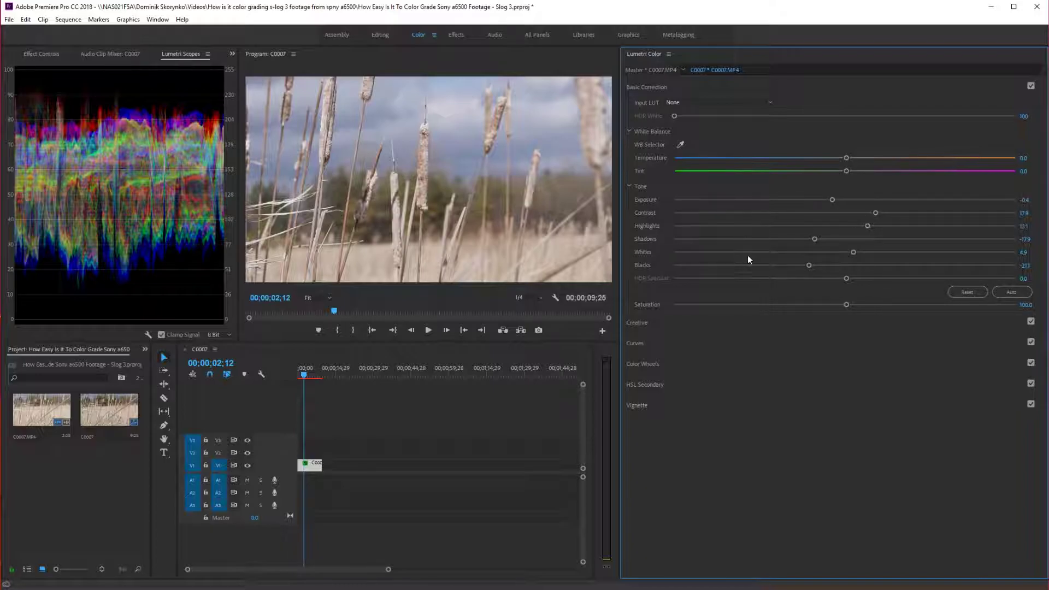
# - Sample a neutral area with the WB Selector and warm Temperature to 3.4
pyautogui.click(681, 143)
pyautogui.click(393, 176)
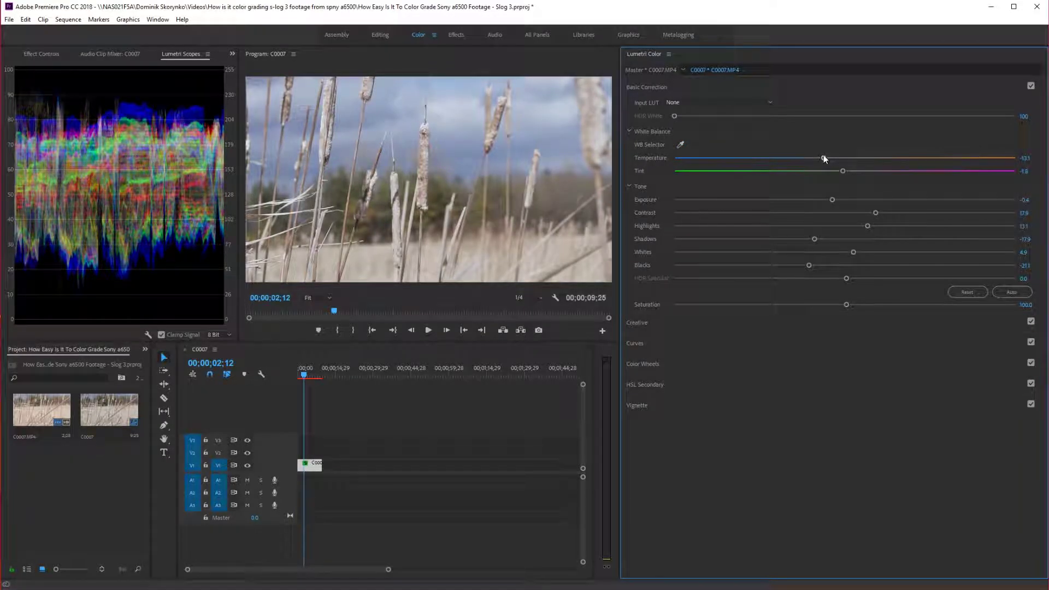
pyautogui.moveTo(824, 159); pyautogui.dragTo(845, 158)
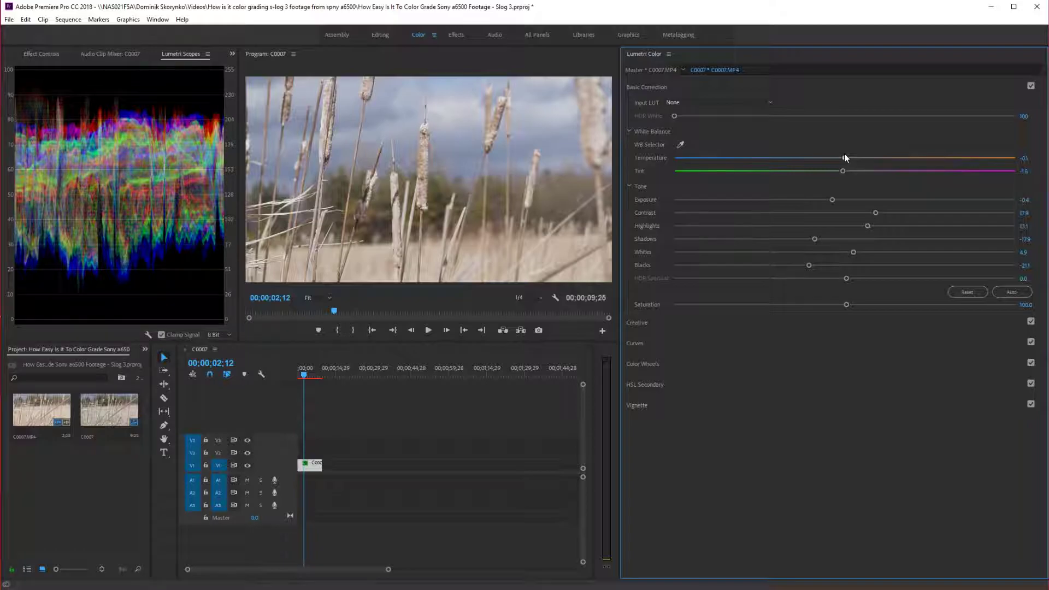
pyautogui.moveTo(845, 158); pyautogui.dragTo(852, 158)
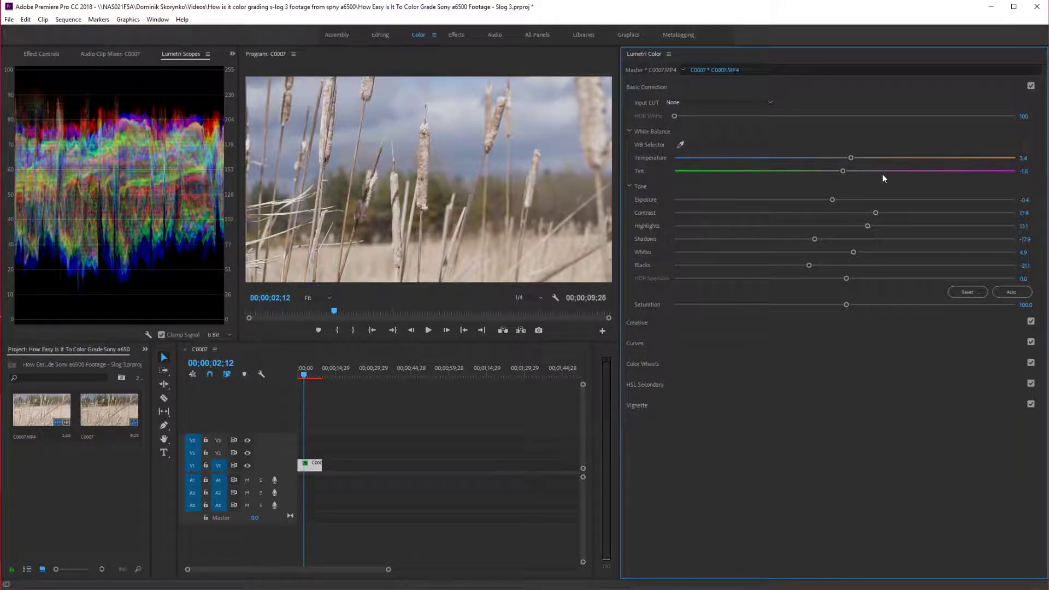
# - Leave the Input LUT at None and raise Saturation to 109.6
pyautogui.click(675, 102)
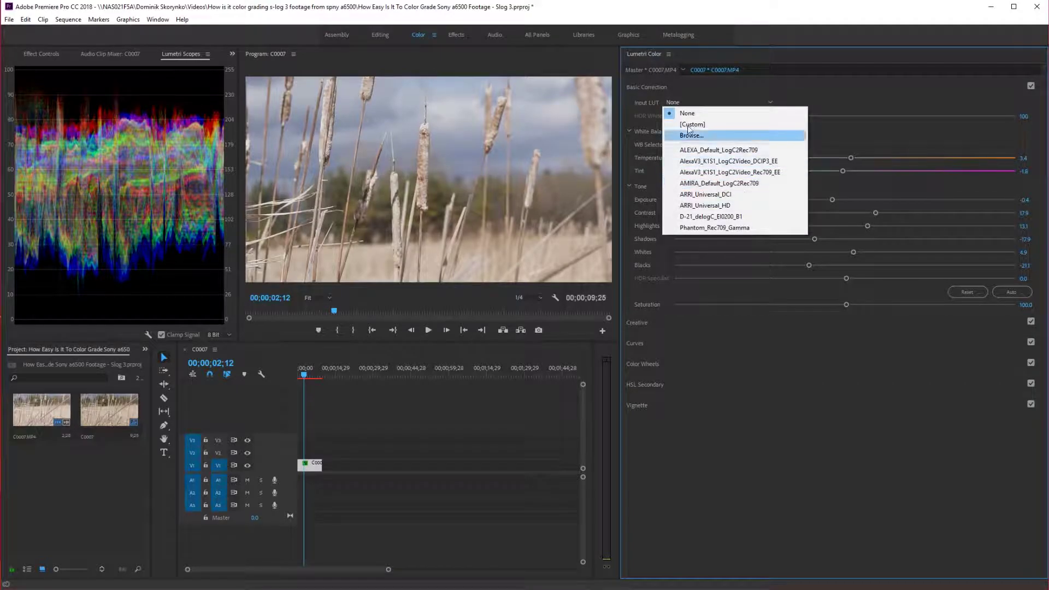
pyautogui.click(857, 101)
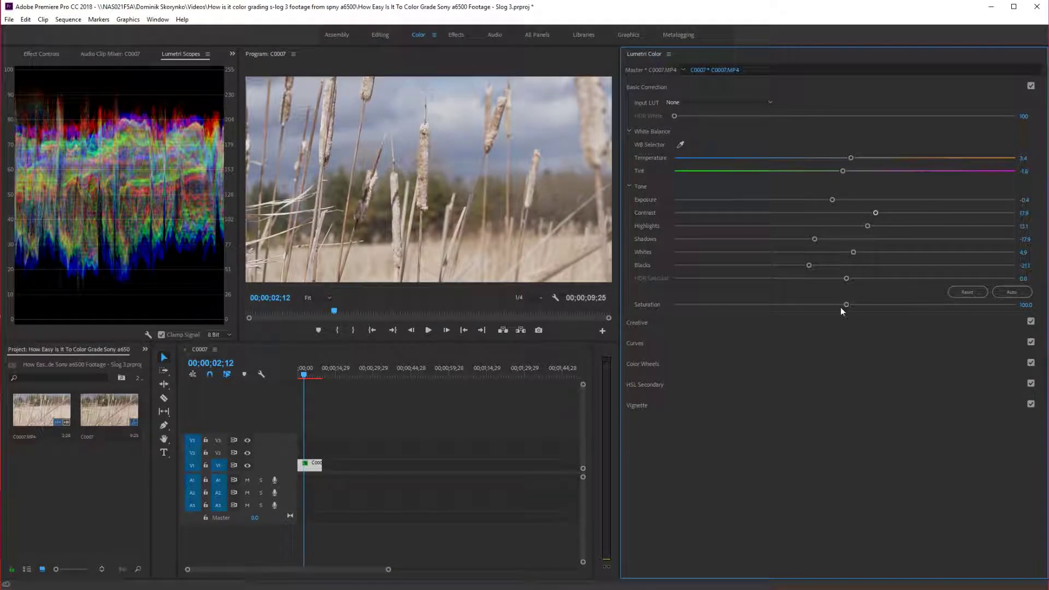
pyautogui.moveTo(846, 304); pyautogui.dragTo(858, 304)
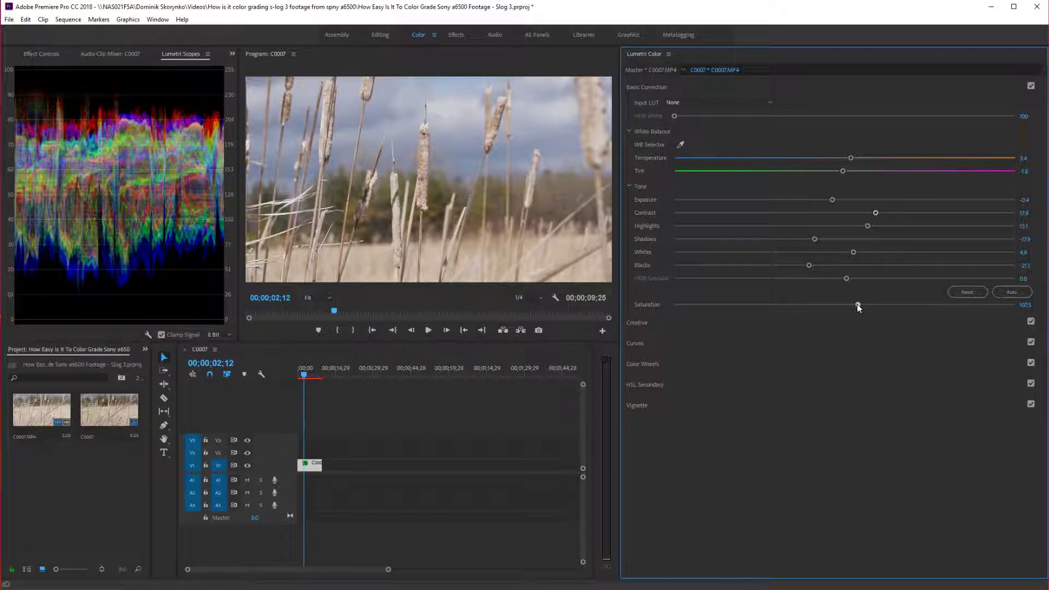
pyautogui.moveTo(858, 306); pyautogui.dragTo(862, 305)
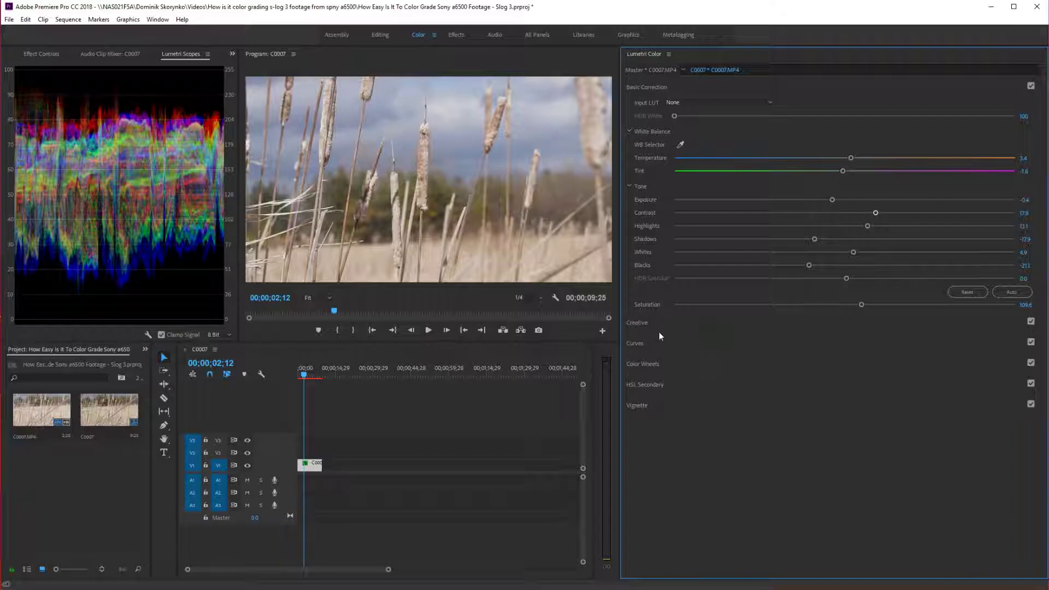
# - Save the project and show the Creative settings, leaving the Look at None
pyautogui.click(653, 327)
pyautogui.hotkey('ctrl', 's')
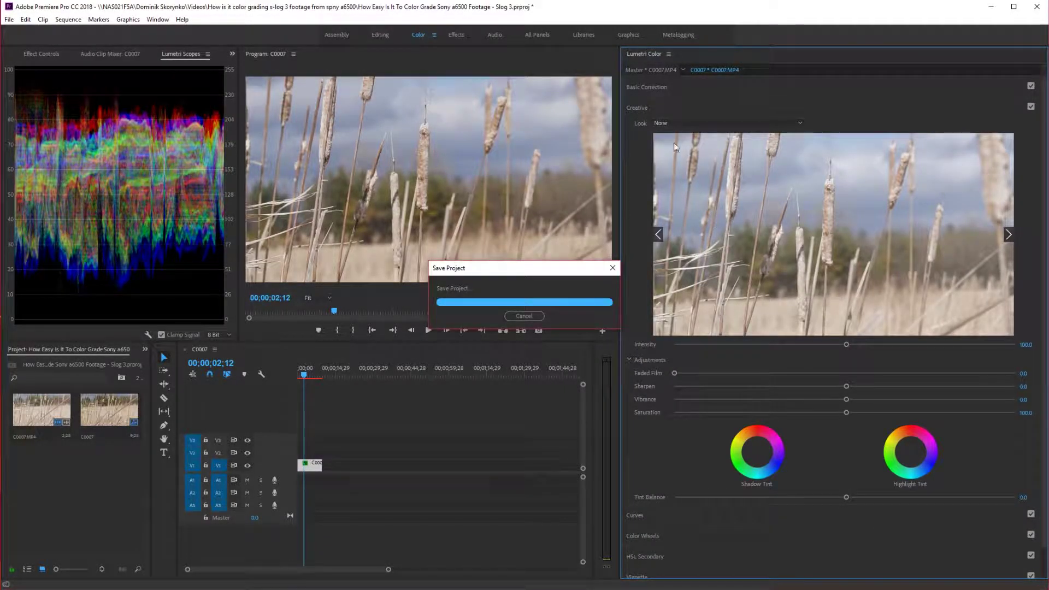
pyautogui.click(667, 123)
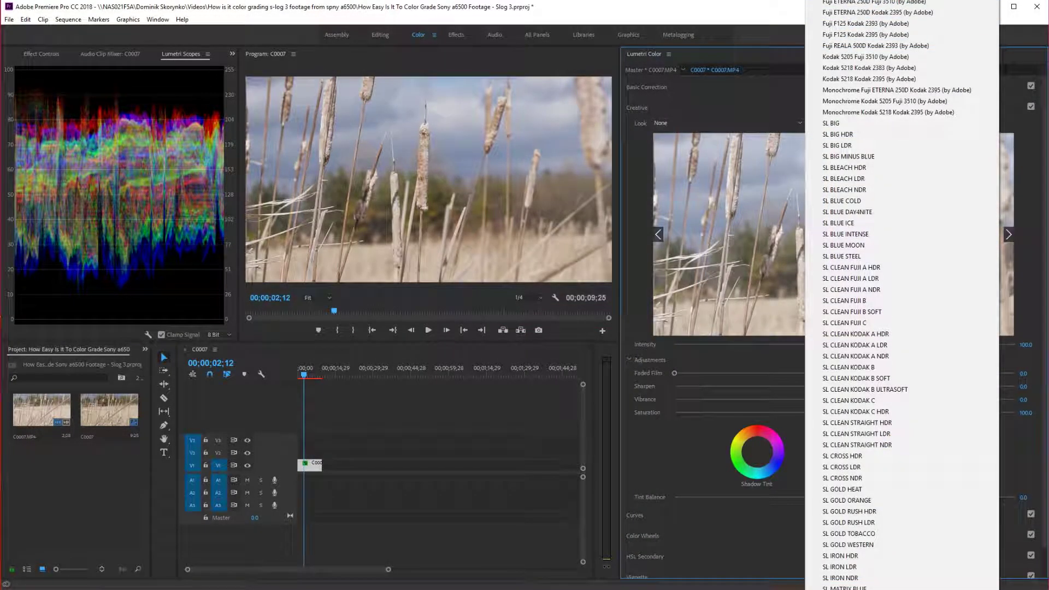
pyautogui.click(711, 114)
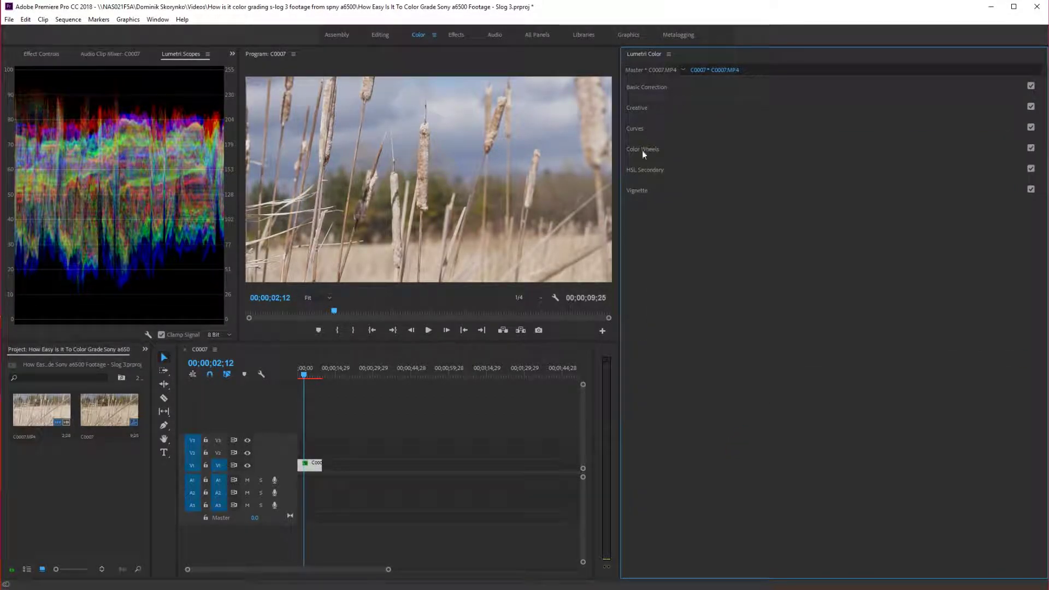
pyautogui.click(657, 109)
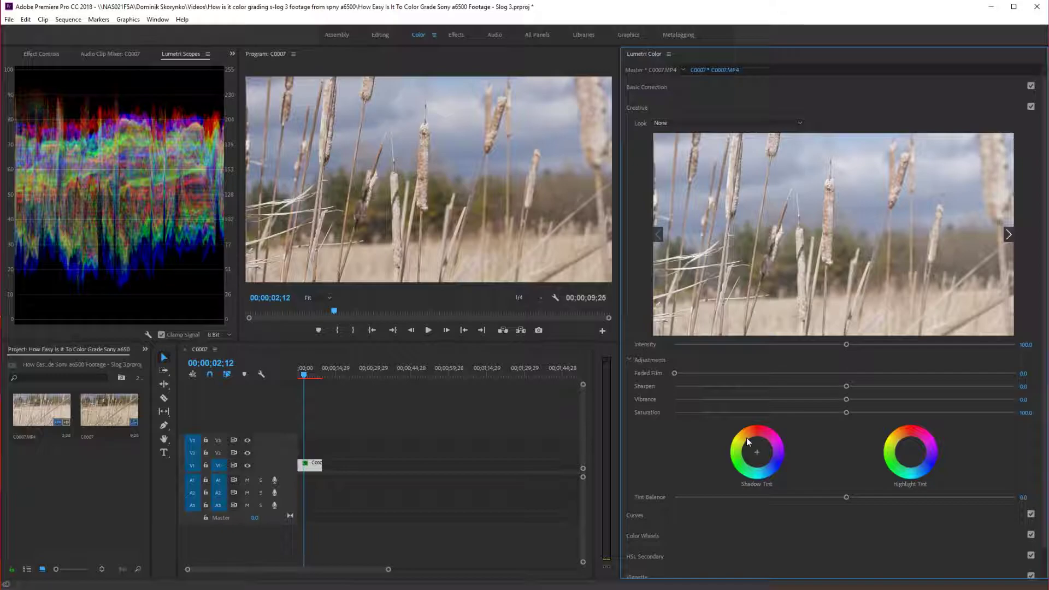
# - Set Sharpen to 7.8, Vibrance to 5.8 and Saturation to 98.7
pyautogui.moveTo(847, 387); pyautogui.dragTo(853, 386)
pyautogui.moveTo(855, 388); pyautogui.dragTo(813, 399)
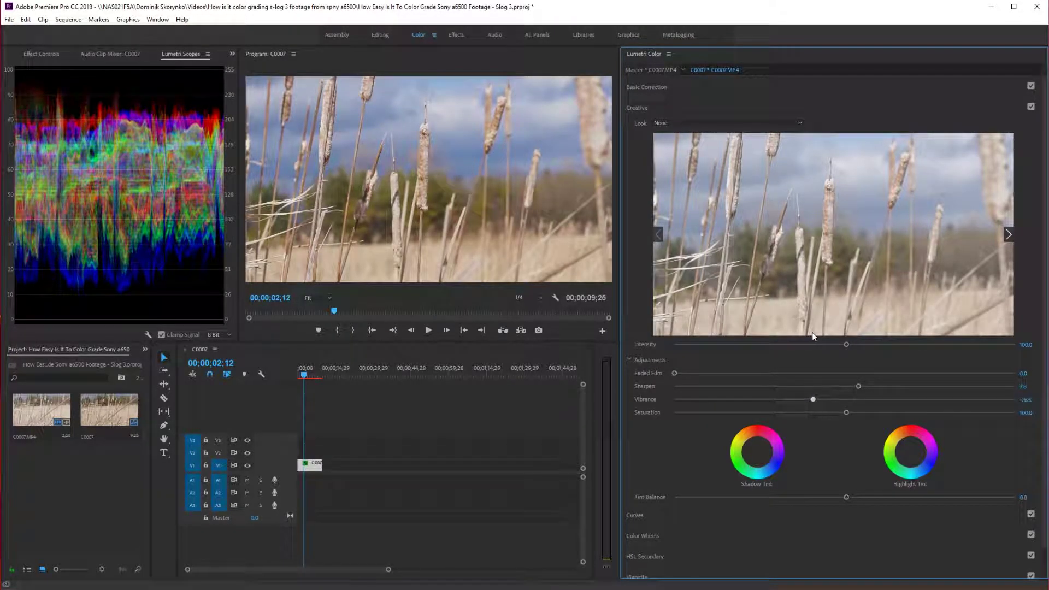
pyautogui.moveTo(812, 334); pyautogui.dragTo(854, 330)
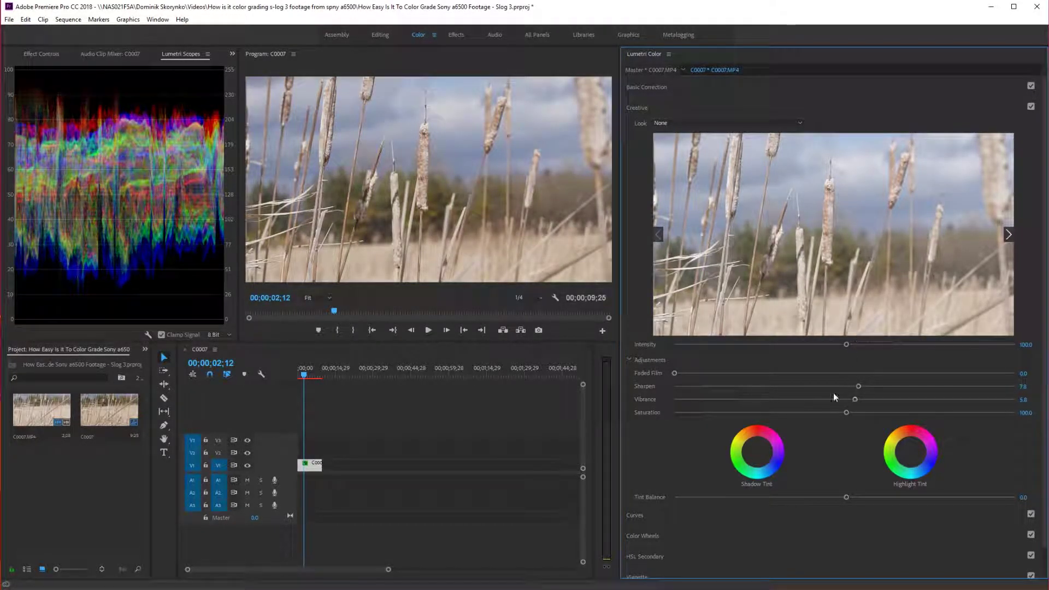
pyautogui.moveTo(847, 412); pyautogui.dragTo(842, 413)
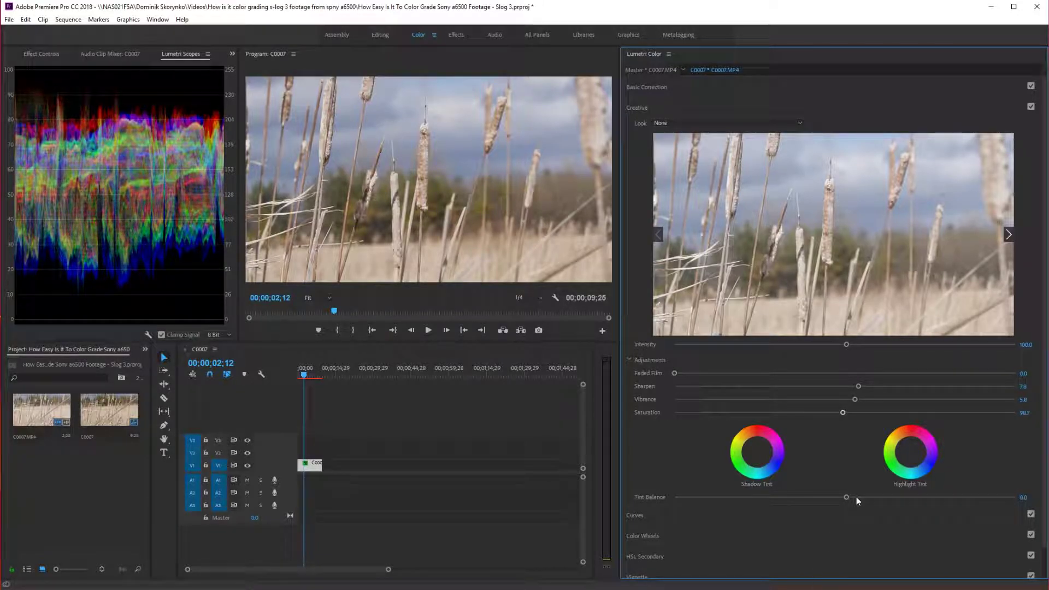
# - Add slight shadow and highlight tints, shift the Tint Balance, and show the Curves section
pyautogui.moveTo(755, 447); pyautogui.dragTo(753, 447)
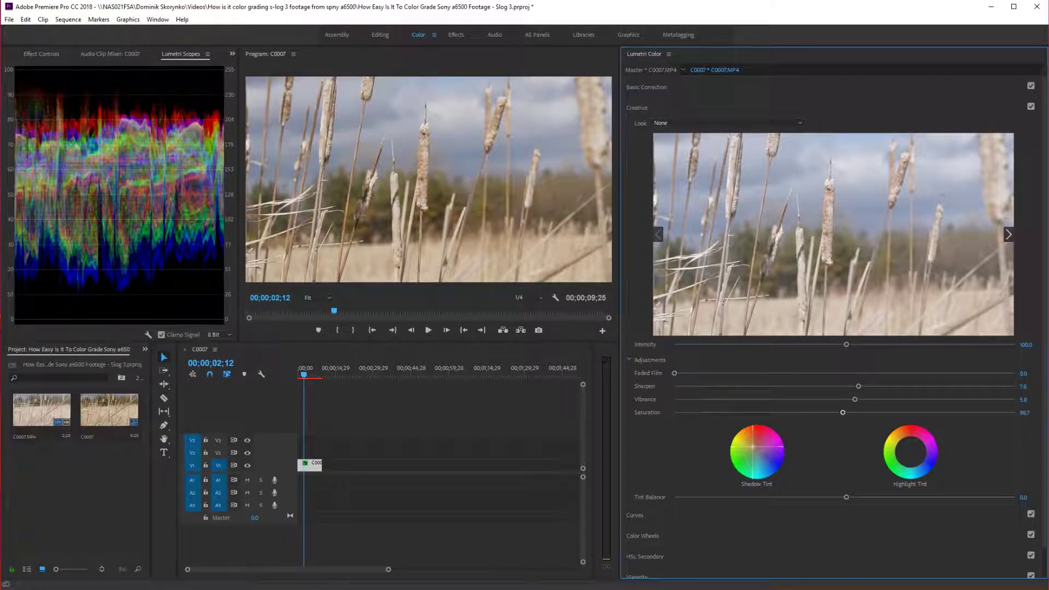
pyautogui.moveTo(906, 455); pyautogui.dragTo(915, 455)
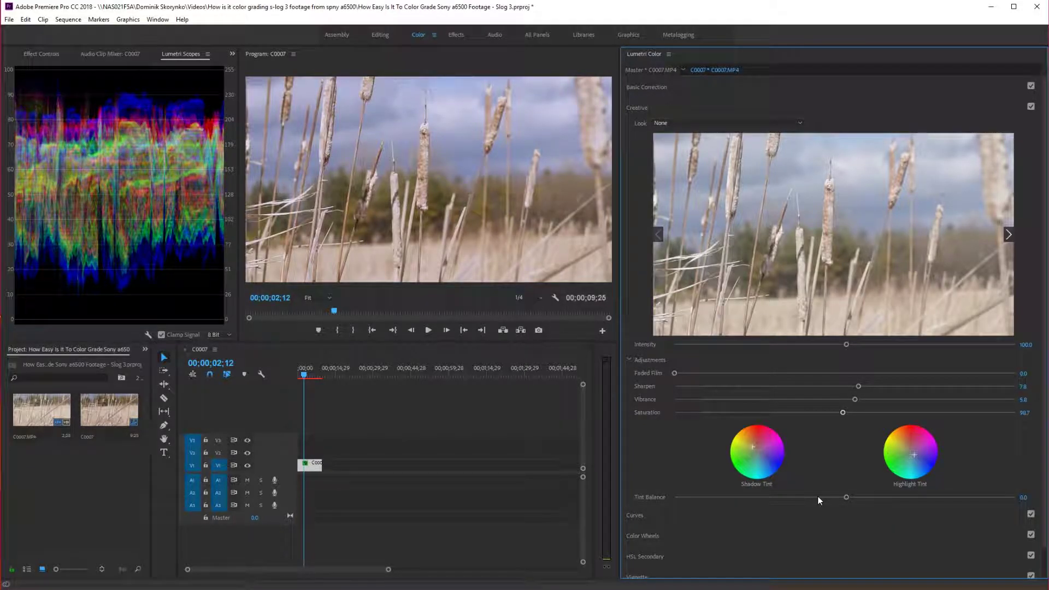
pyautogui.moveTo(846, 497); pyautogui.dragTo(953, 502)
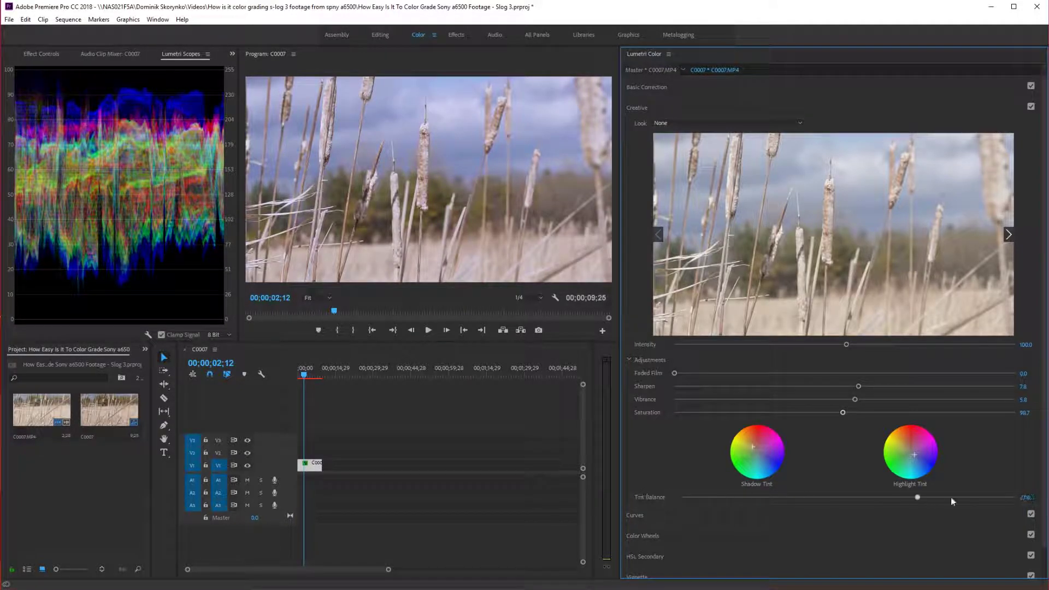
pyautogui.click(636, 515)
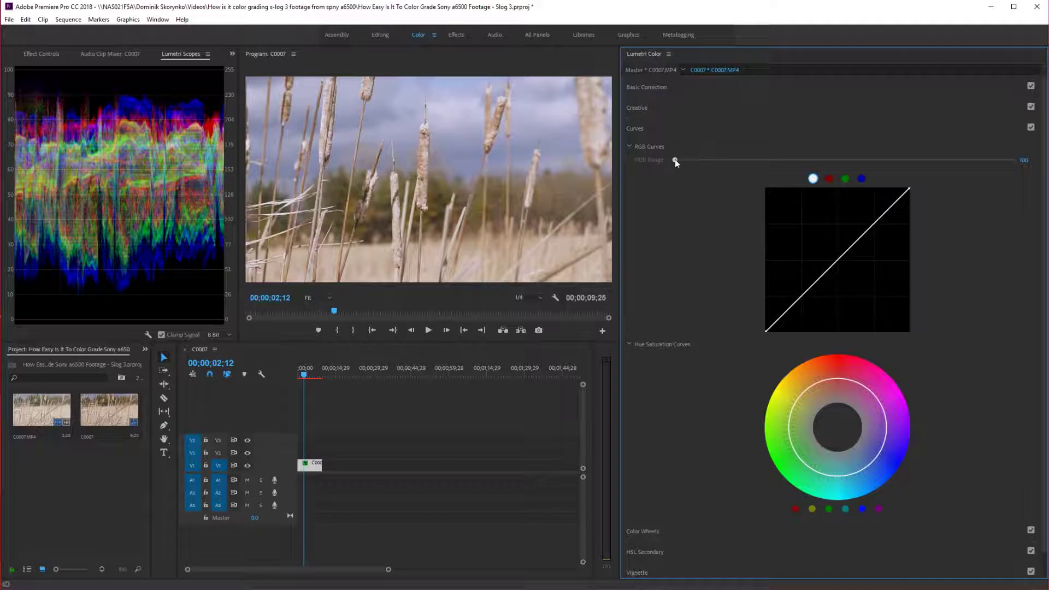
# - Try an HDR Range of 10,000, return it to 100, and save the project
pyautogui.moveTo(675, 159); pyautogui.dragTo(1016, 160)
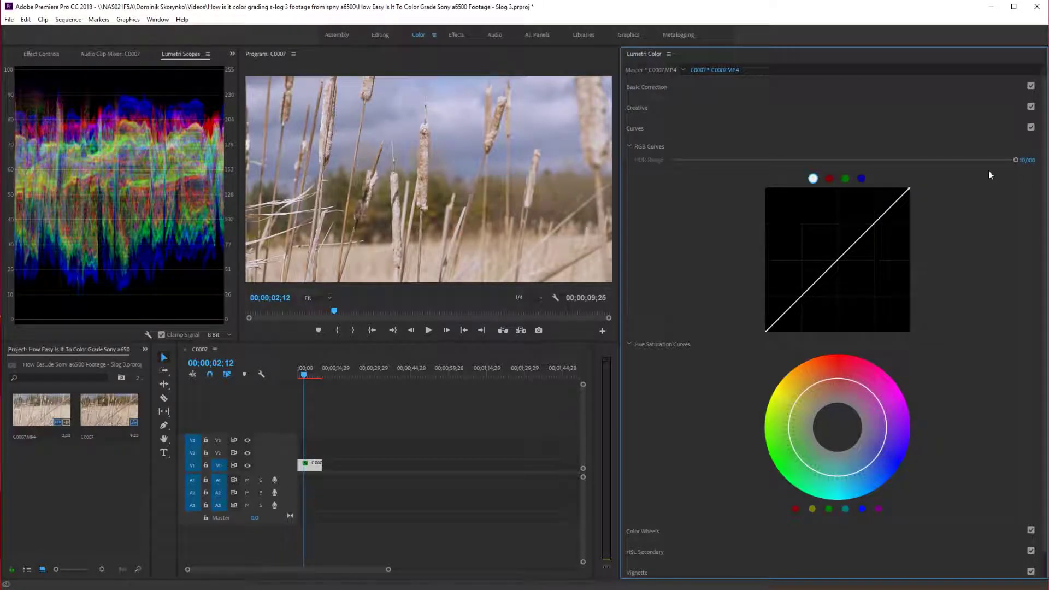
pyautogui.moveTo(697, 161); pyautogui.dragTo(681, 160)
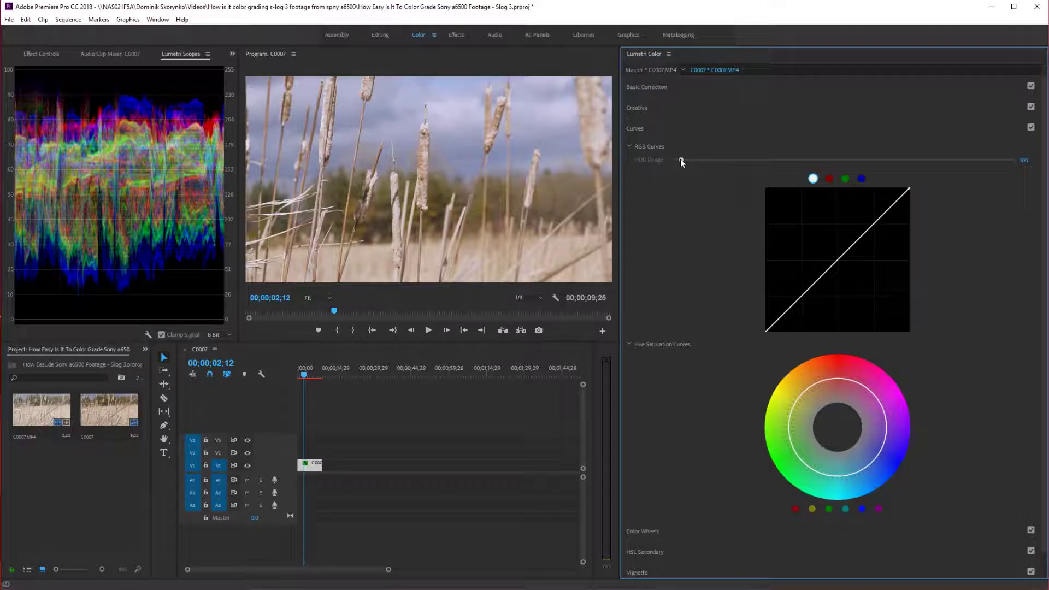
pyautogui.hotkey('ctrl', 's')
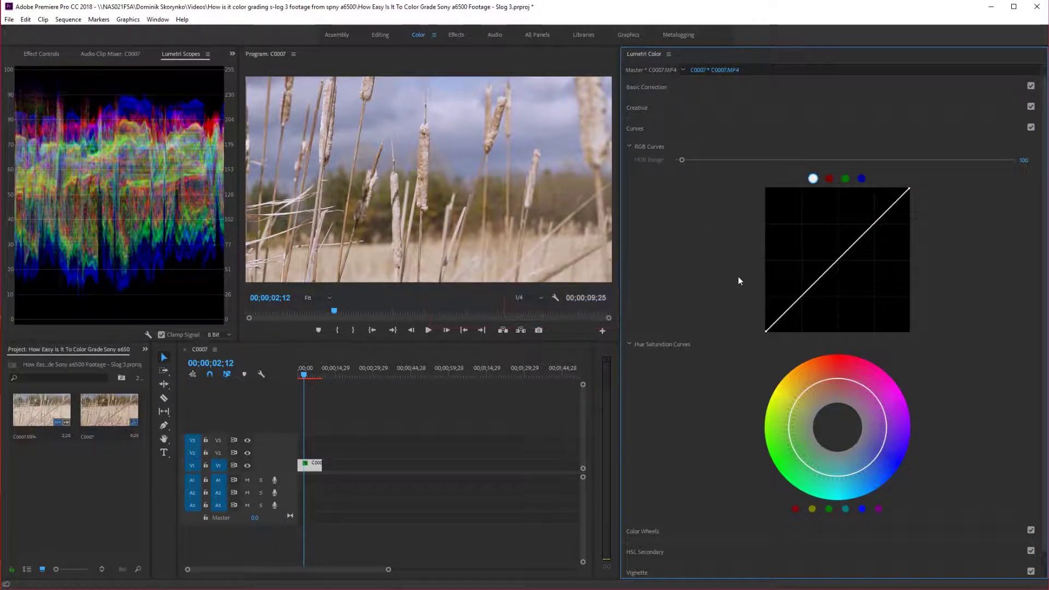
pyautogui.moveTo(682, 160); pyautogui.dragTo(675, 160)
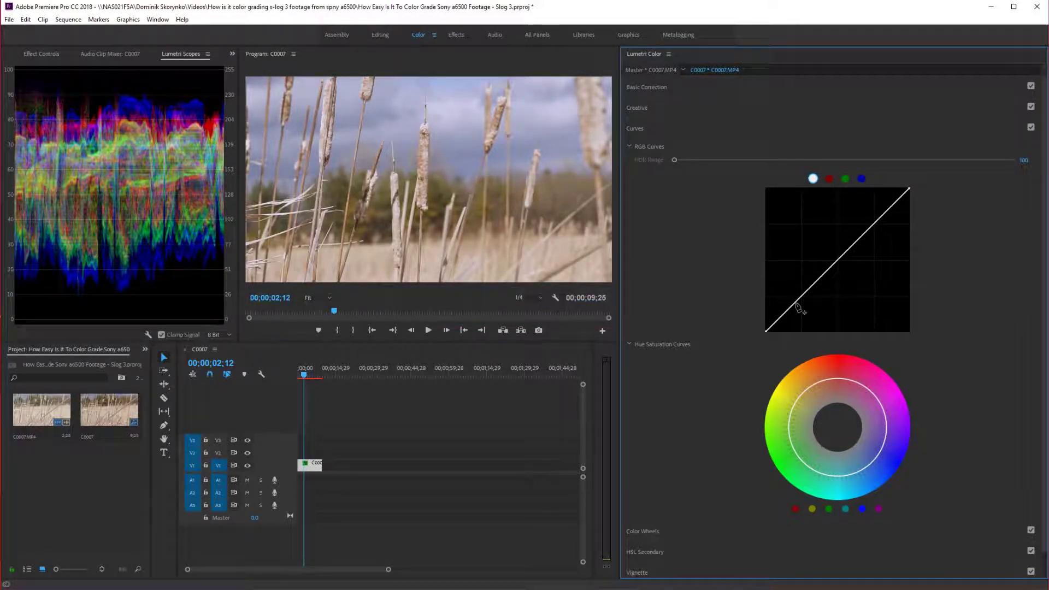
# - Shape the master RGB curve into an S-curve and boost overall saturation on the hue-saturation ring
pyautogui.moveTo(797, 305); pyautogui.dragTo(802, 285)
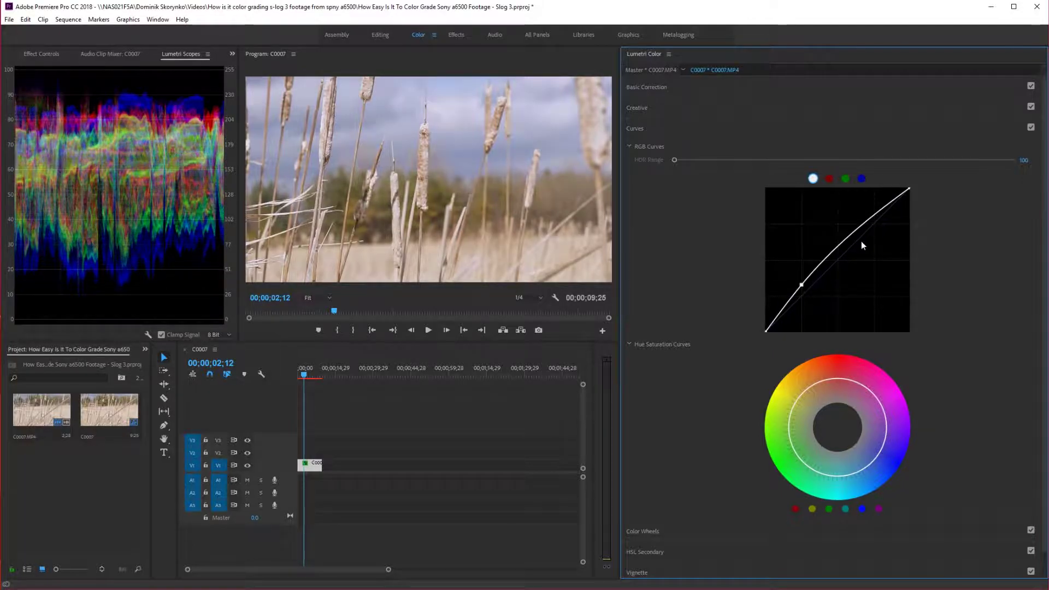
pyautogui.click(874, 220)
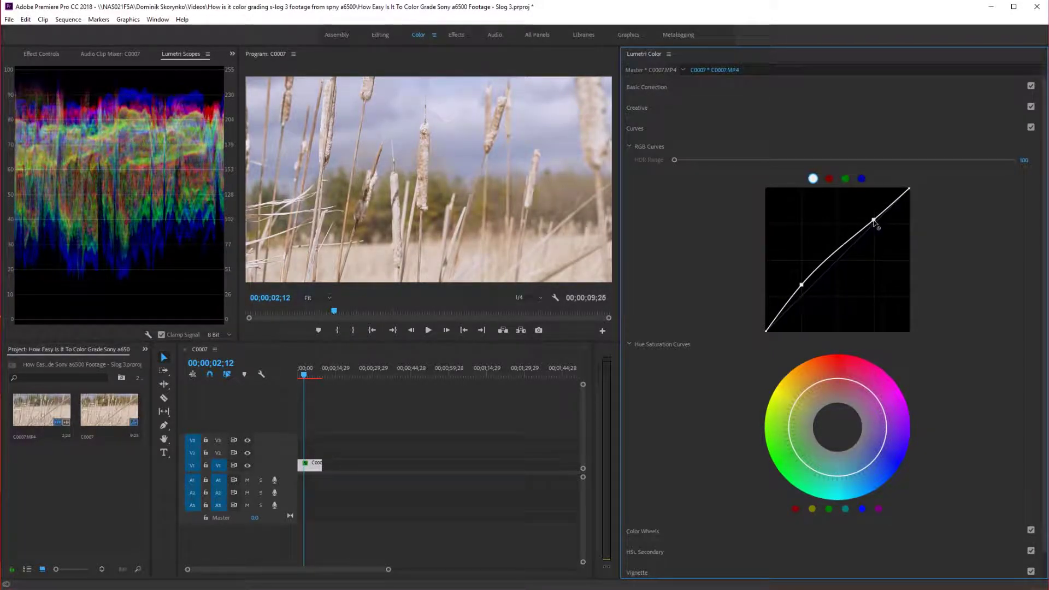
pyautogui.moveTo(874, 220)
pyautogui.mouseDown()
pyautogui.moveTo(877, 231)
pyautogui.moveTo(875, 217)
pyautogui.mouseUp()
pyautogui.moveTo(801, 285); pyautogui.dragTo(802, 304)
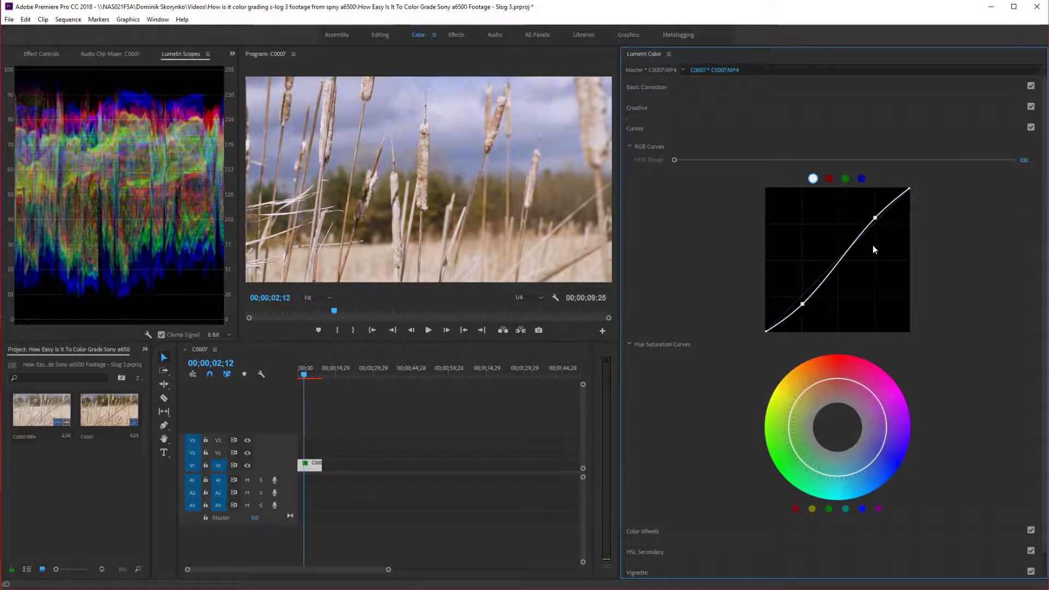
pyautogui.doubleClick(803, 304)
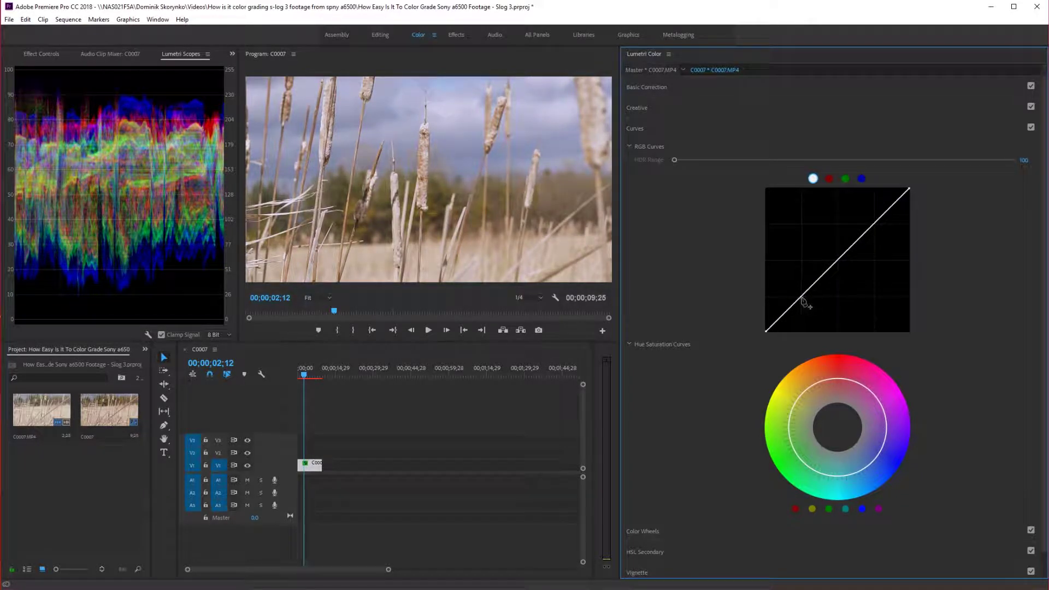
pyautogui.moveTo(802, 297); pyautogui.dragTo(803, 300)
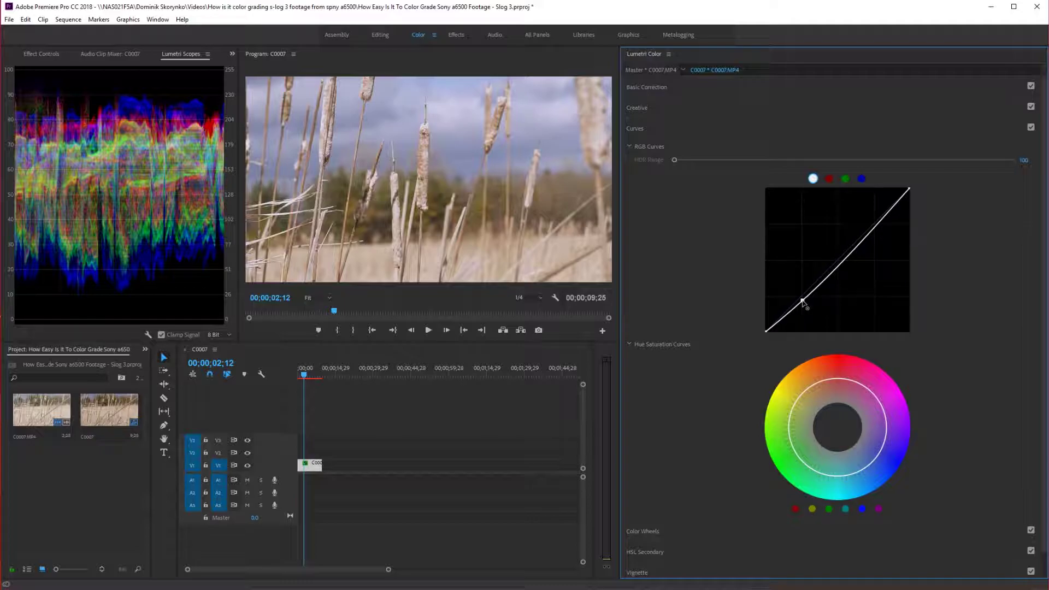
pyautogui.moveTo(876, 226); pyautogui.dragTo(875, 216)
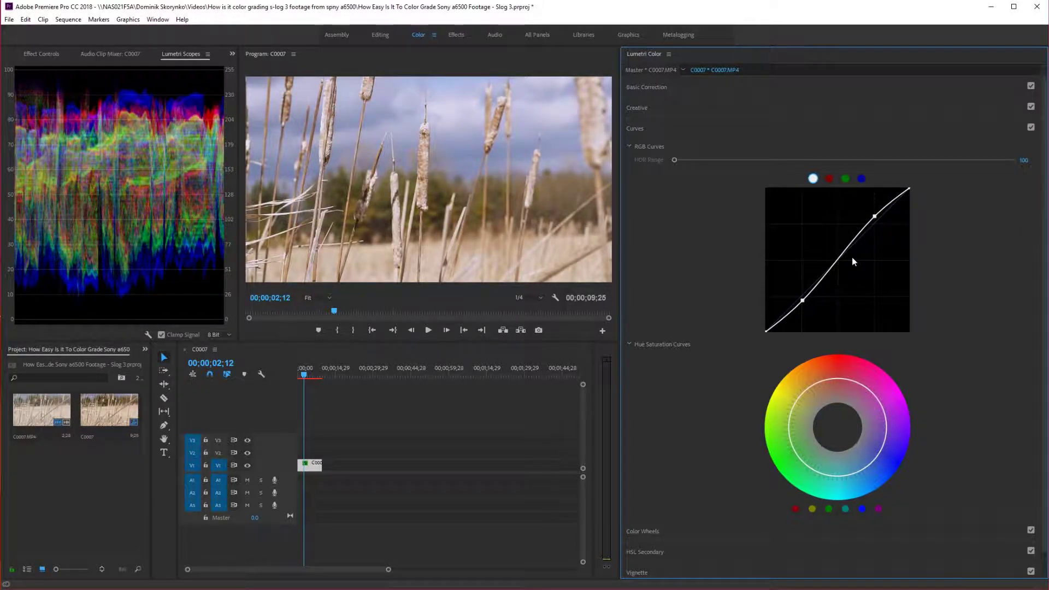
pyautogui.moveTo(814, 388); pyautogui.dragTo(819, 384)
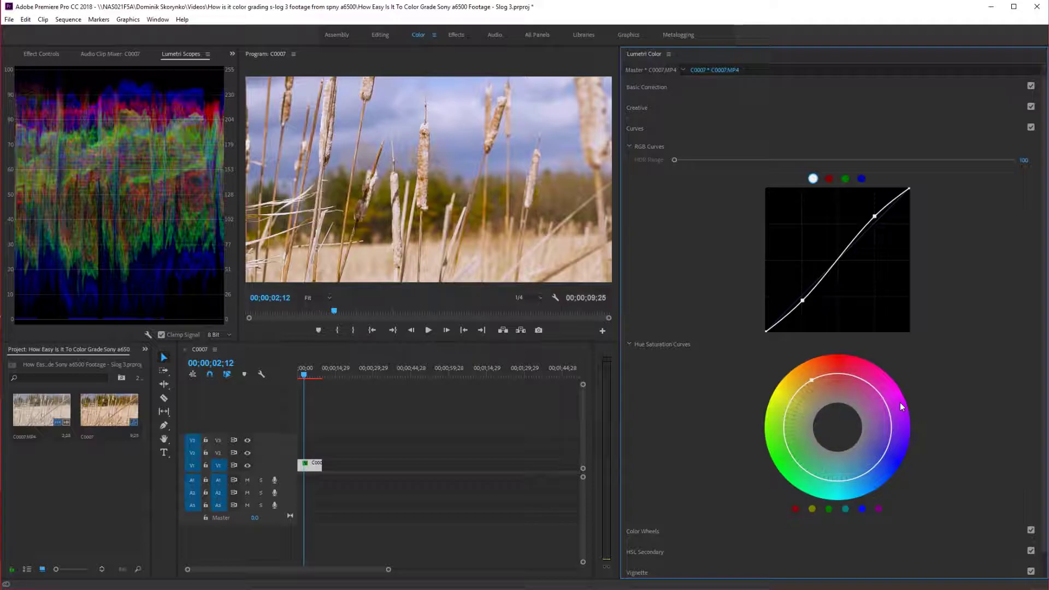
# - Reduce magenta saturation and add two points on the left side of the hue-saturation curve
pyautogui.moveTo(891, 428); pyautogui.dragTo(884, 428)
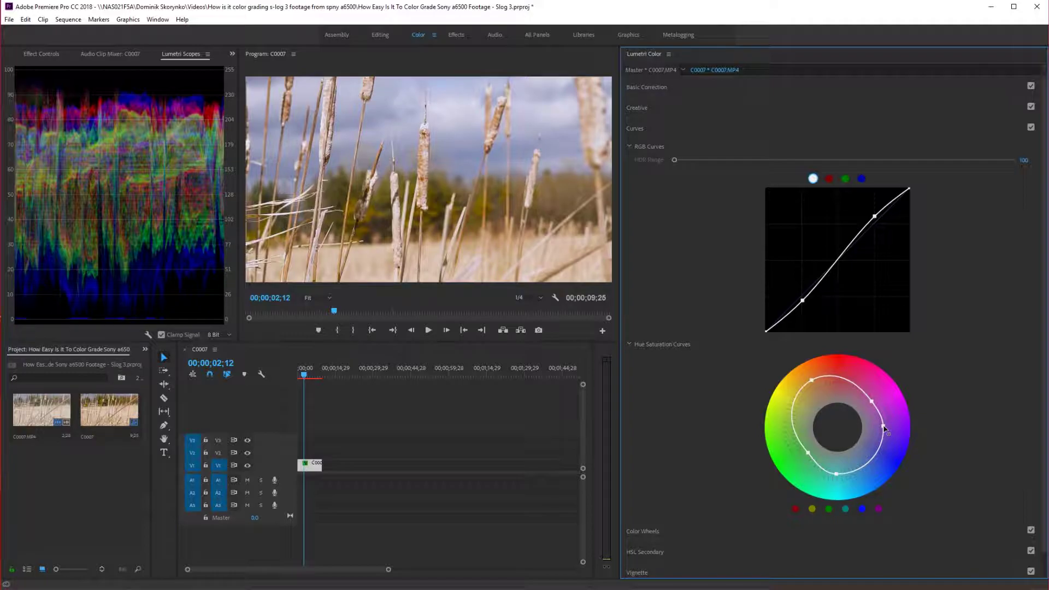
pyautogui.click(796, 405)
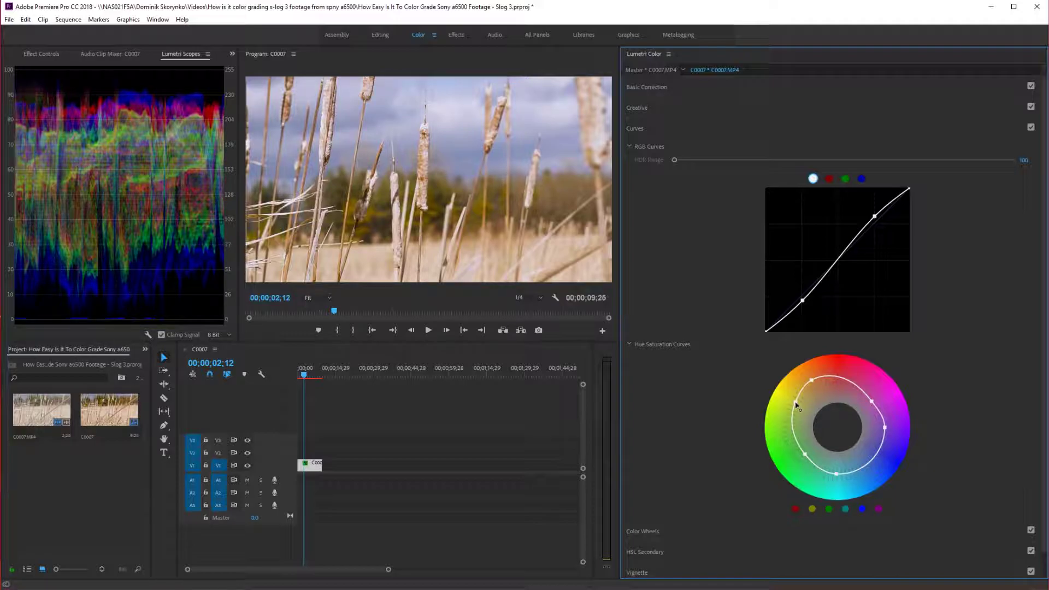
pyautogui.click(794, 433)
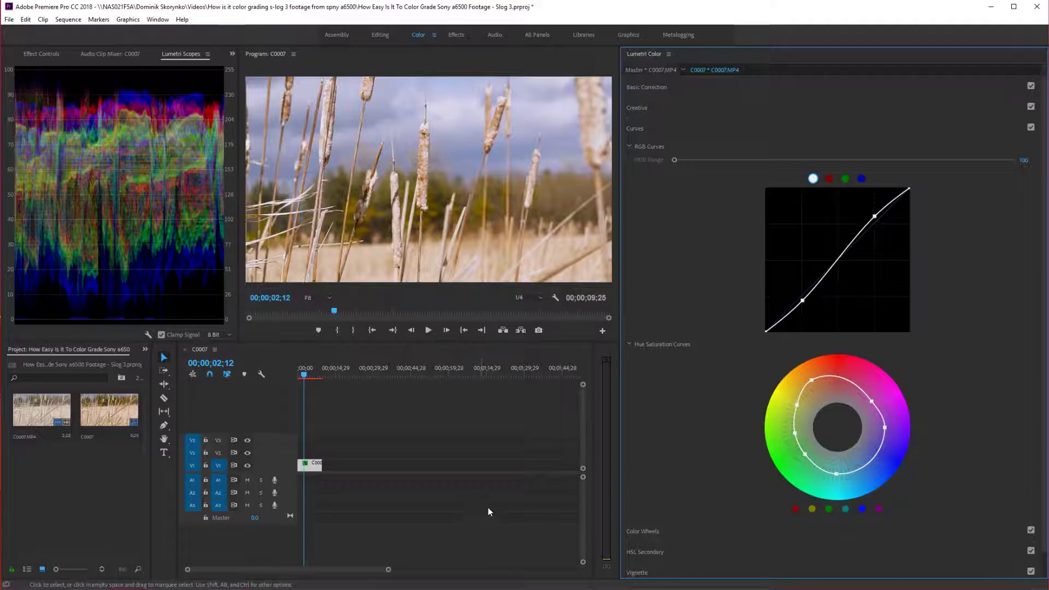
# - Expand Color Wheels, give the shadows a slight colour shift, and lift the midtones
pyautogui.click(669, 537)
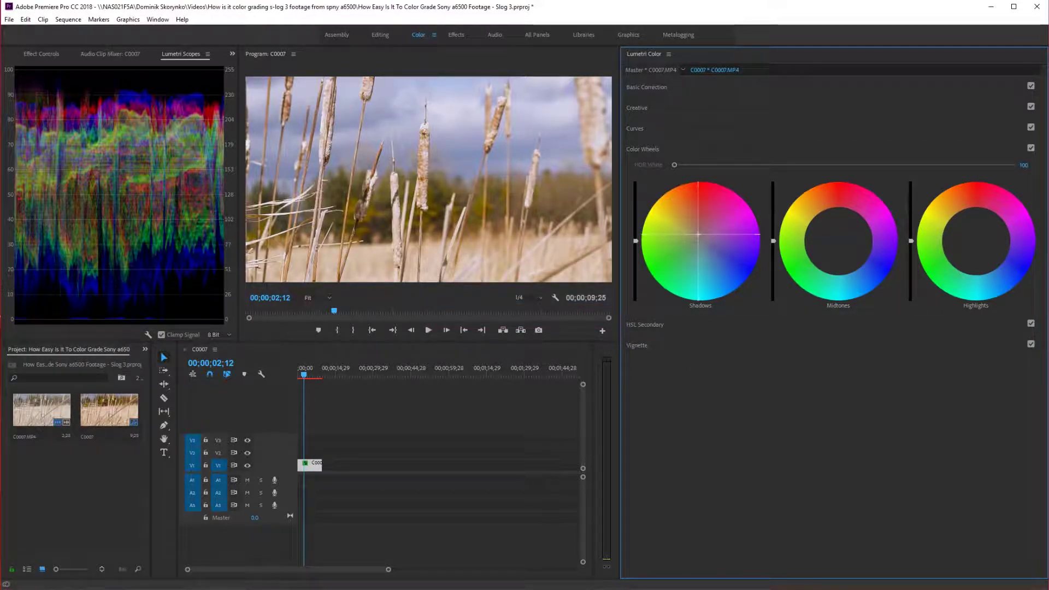
pyautogui.moveTo(698, 234); pyautogui.dragTo(698, 236)
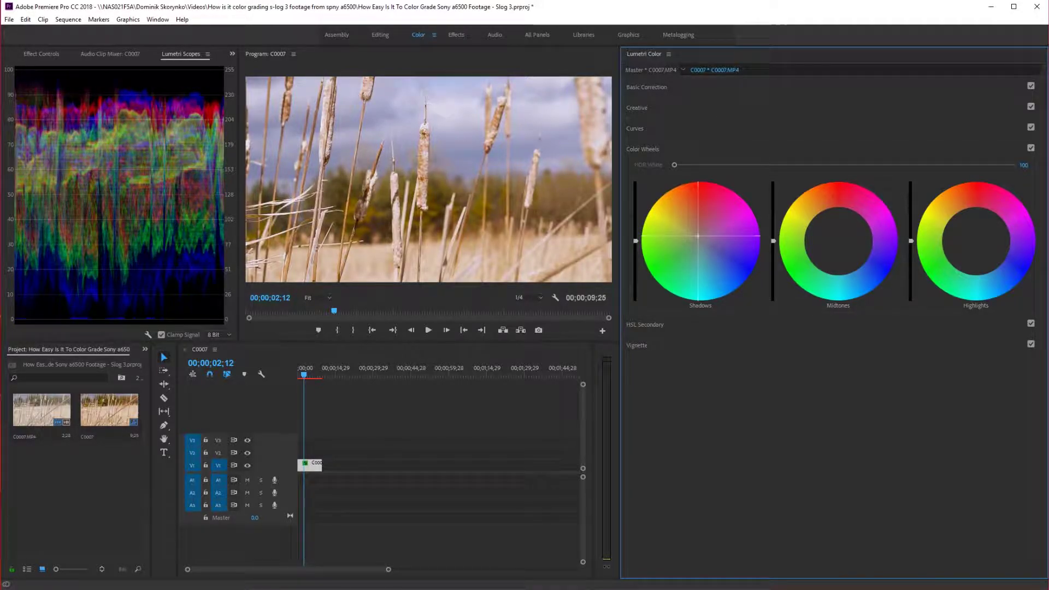
pyautogui.scroll(-5, 698, 236)
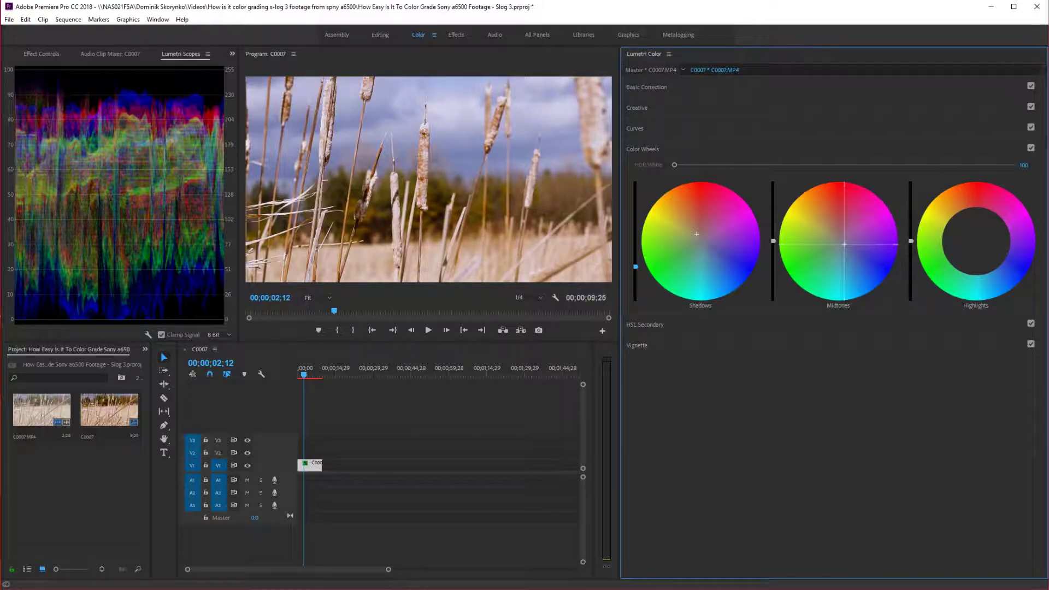
pyautogui.moveTo(774, 240); pyautogui.dragTo(774, 225)
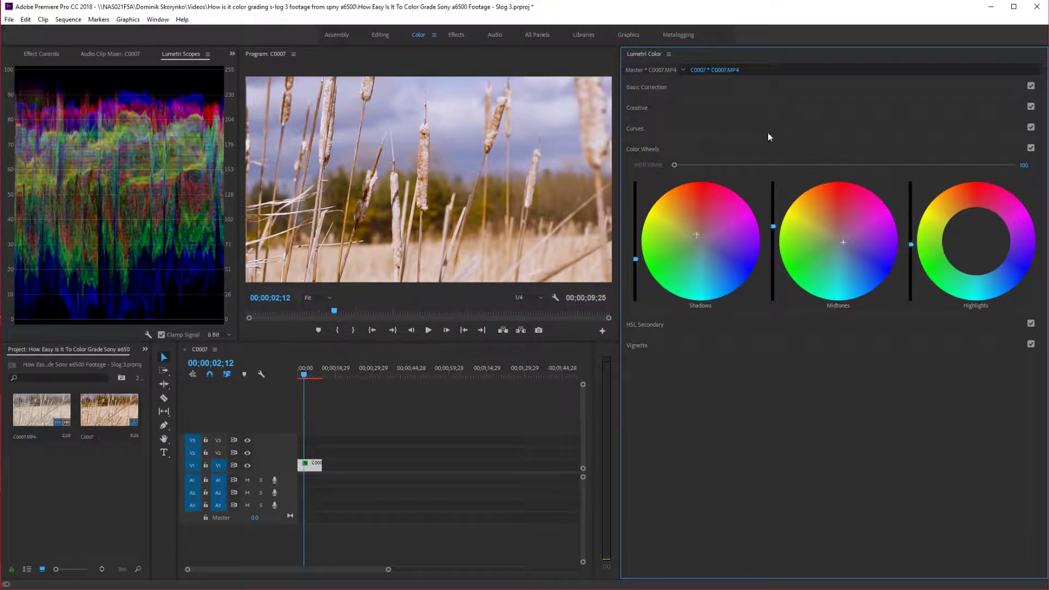
# - In Effect Controls, toggle the Lumetri Color effect off and on to compare ungraded and graded footage
pyautogui.click(679, 148)
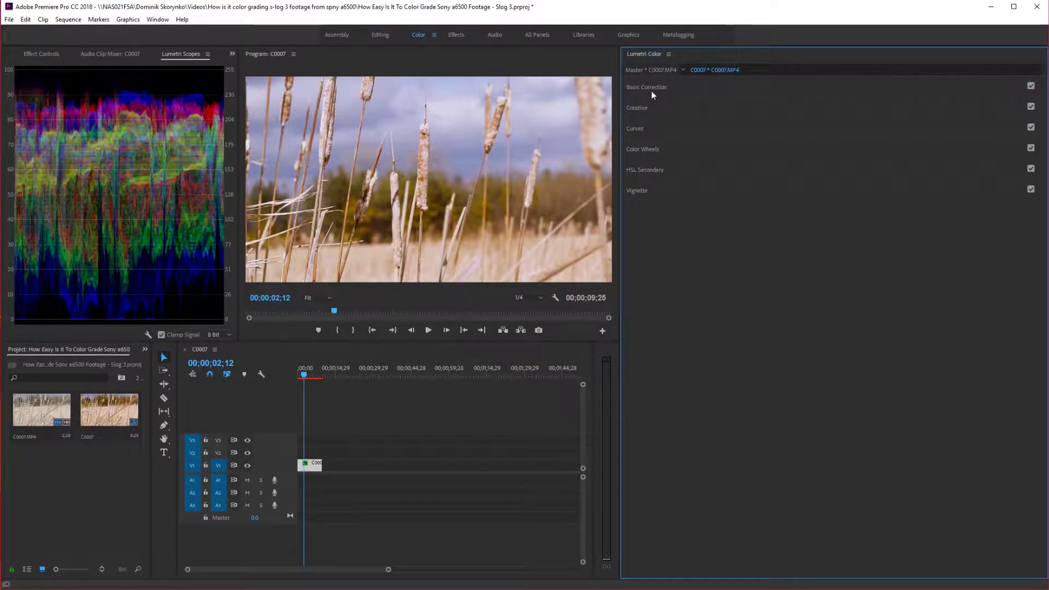
pyautogui.click(47, 55)
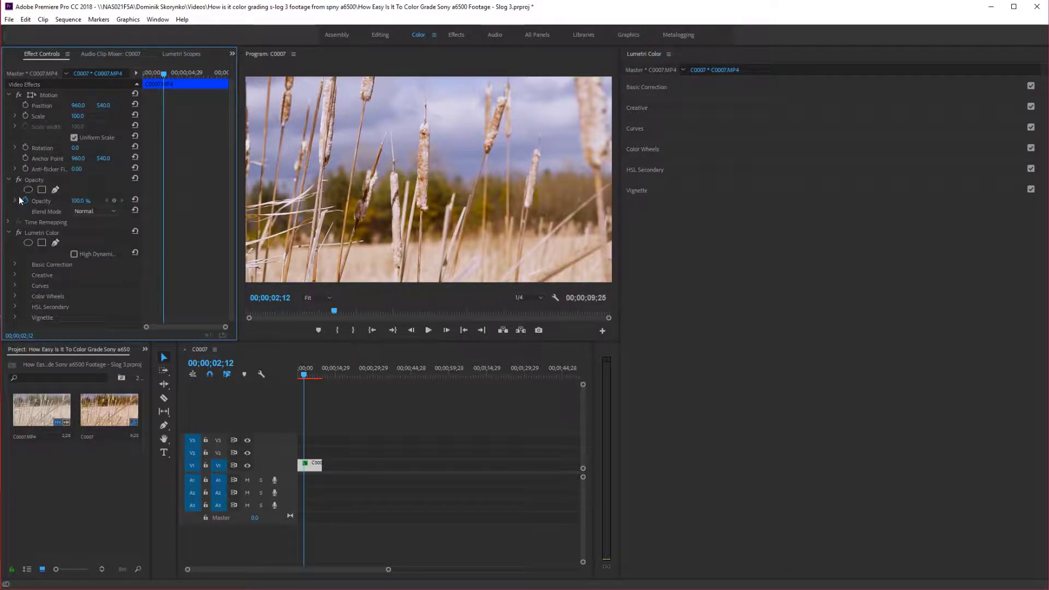
pyautogui.click(9, 233)
pyautogui.click(27, 236)
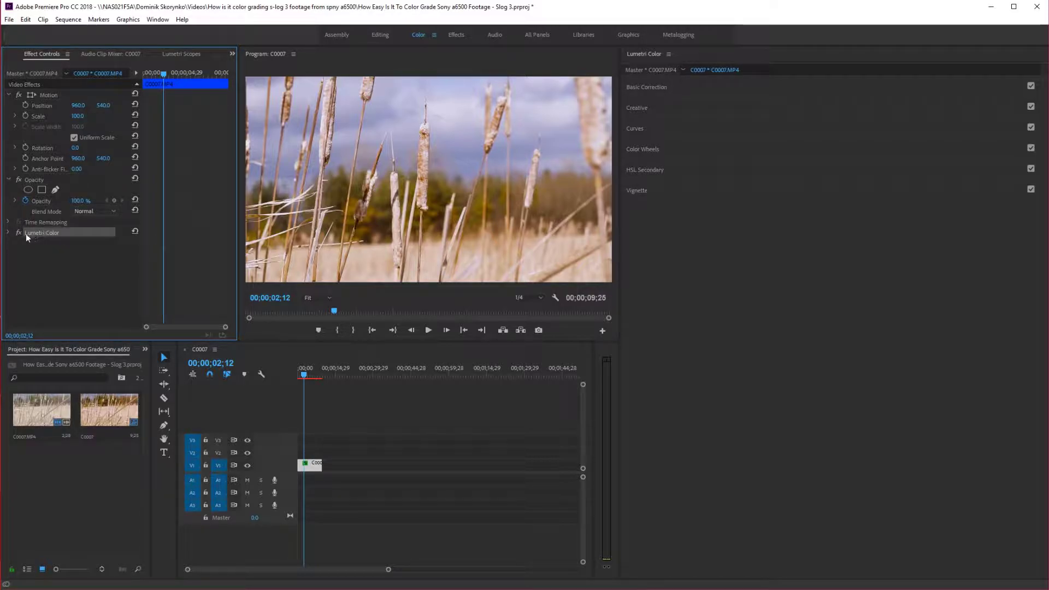
pyautogui.click(18, 234)
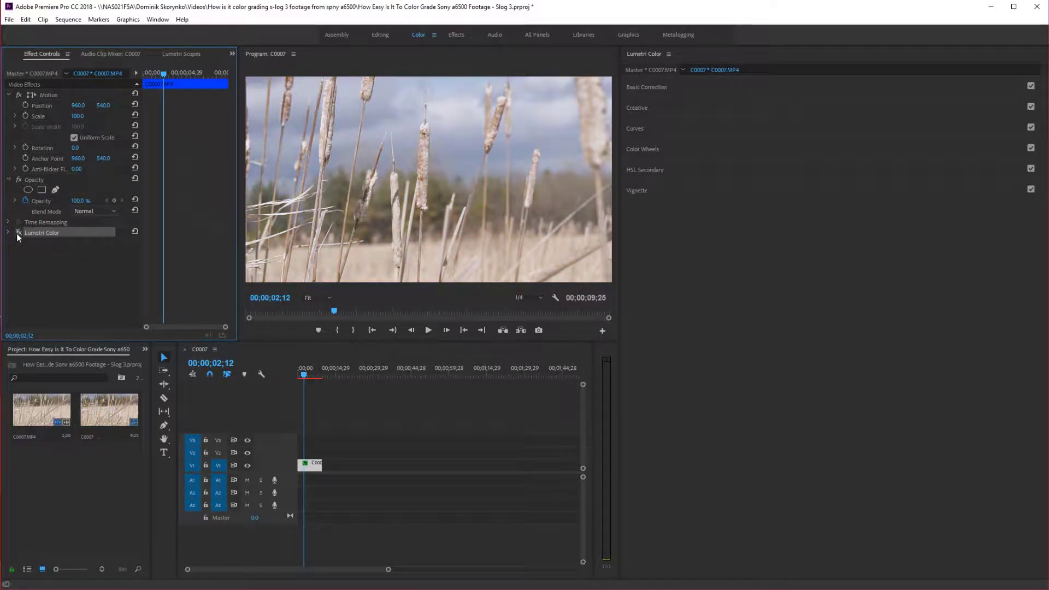
pyautogui.click(18, 234)
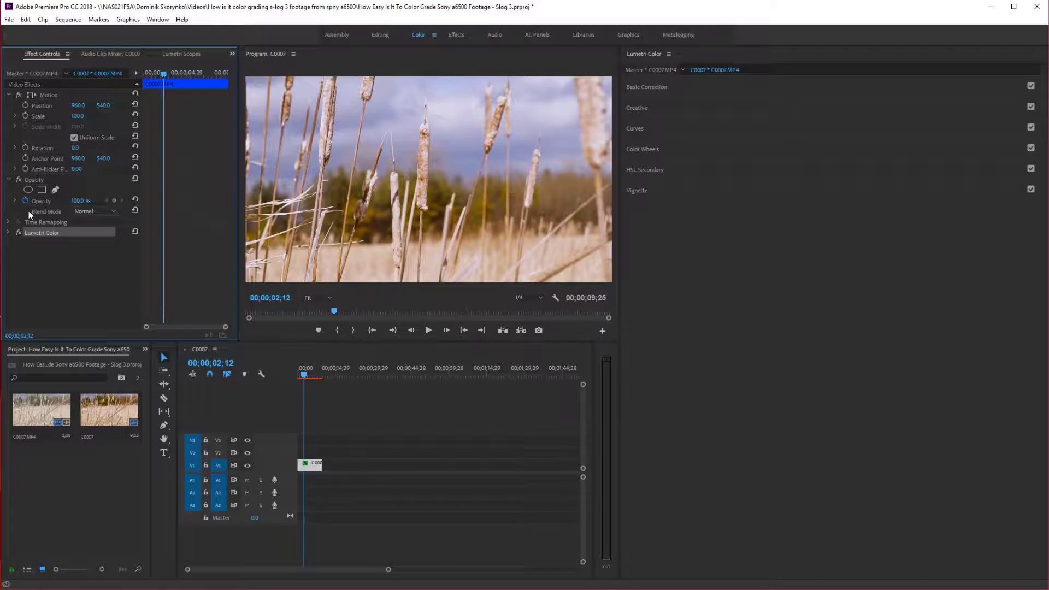
pyautogui.click(18, 232)
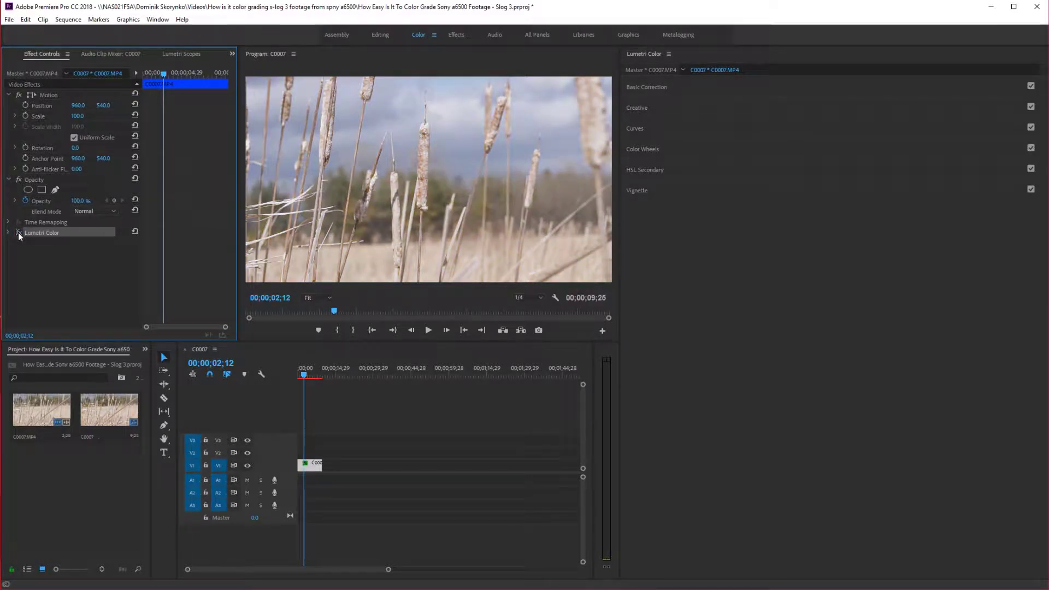
pyautogui.click(18, 231)
# - In Basic Correction, raise Saturation to 98.4, cool Temperature to -2.5, and select C0007 on the timeline
pyautogui.click(647, 88)
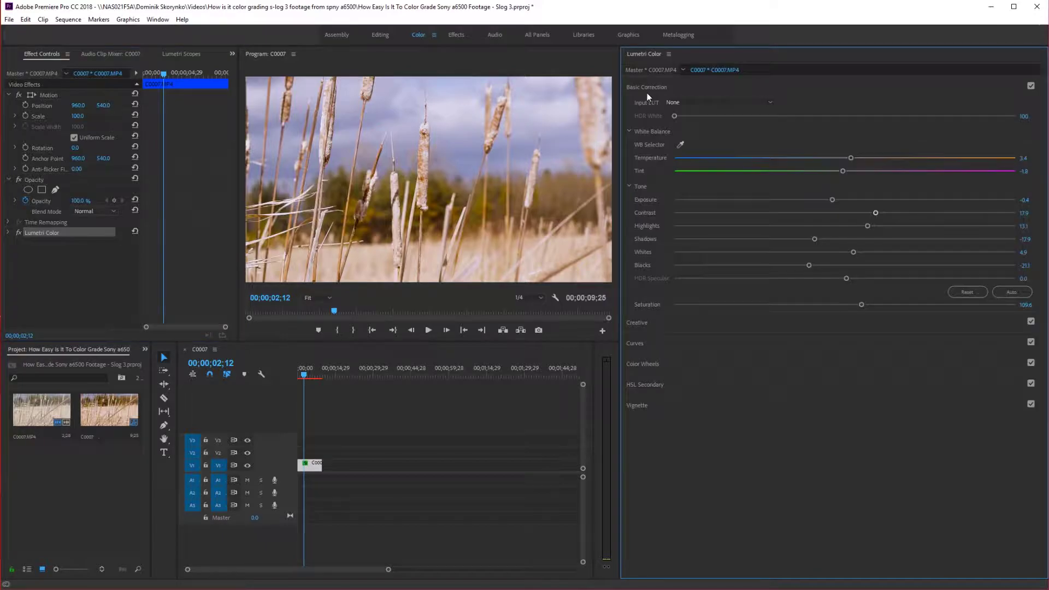
pyautogui.click(838, 305)
pyautogui.moveTo(838, 305); pyautogui.dragTo(842, 305)
pyautogui.moveTo(851, 158); pyautogui.dragTo(841, 158)
pyautogui.moveTo(338, 440); pyautogui.dragTo(272, 536)
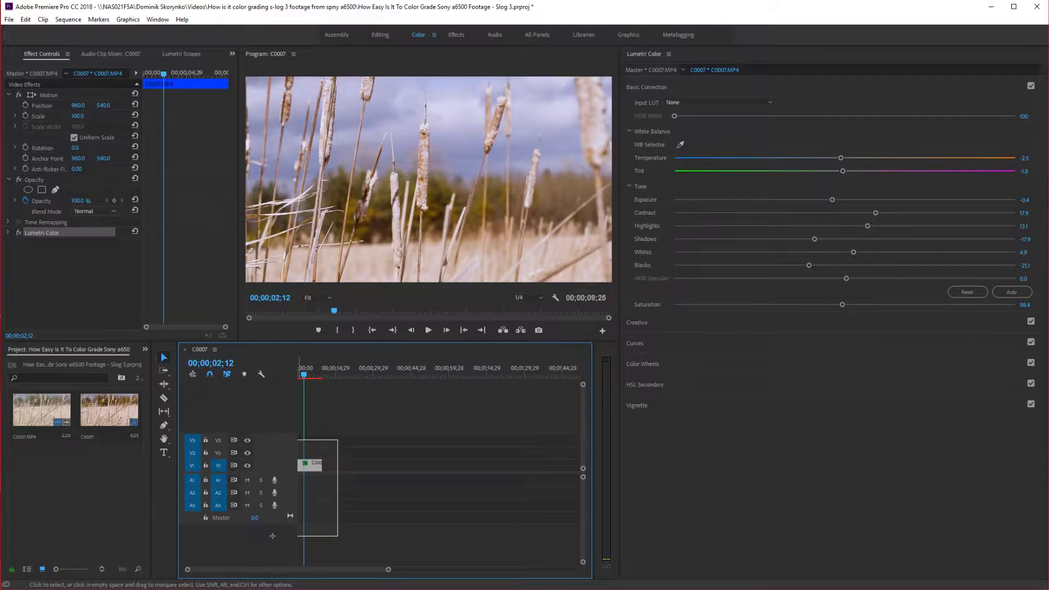
# - Scrub the cooler-graded C0007 clip through its final frames, then settle on 00;00;04;17
pyautogui.moveTo(272, 536); pyautogui.dragTo(273, 536)
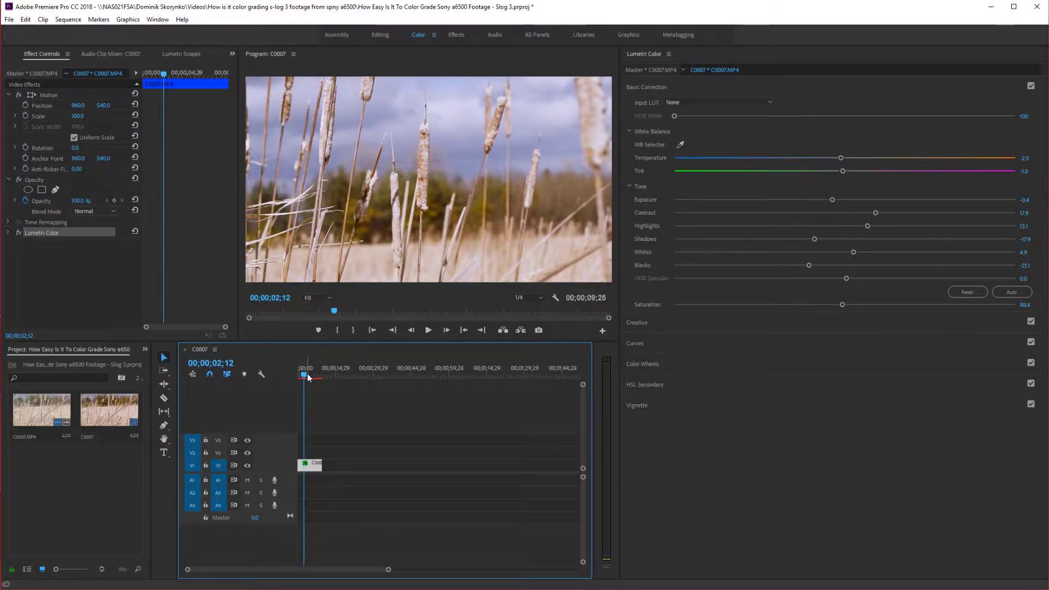
pyautogui.moveTo(306, 375); pyautogui.dragTo(98, 372)
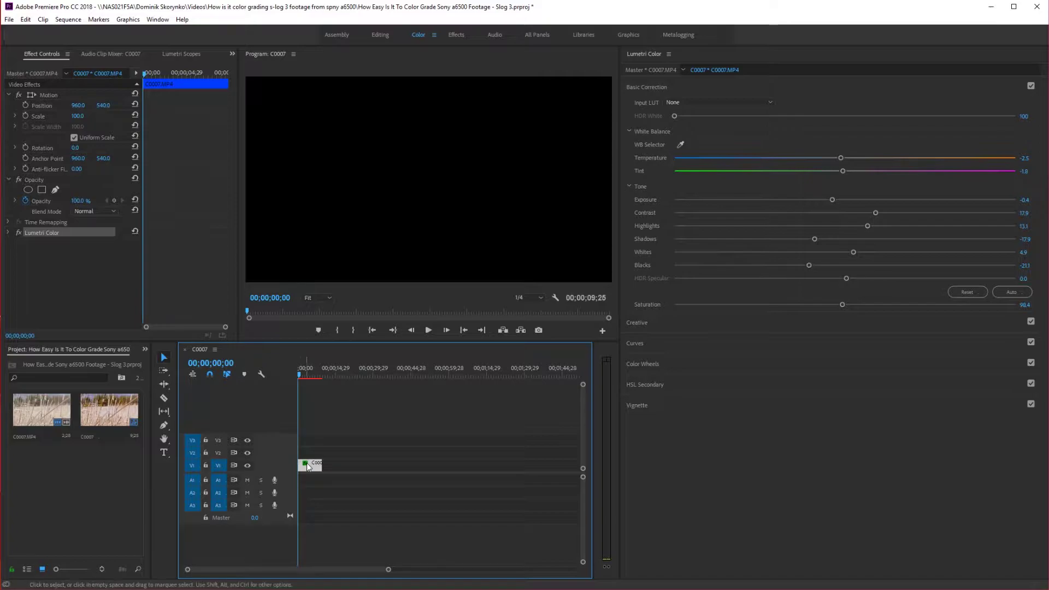
pyautogui.click(323, 375)
pyautogui.moveTo(323, 376); pyautogui.dragTo(309, 376)
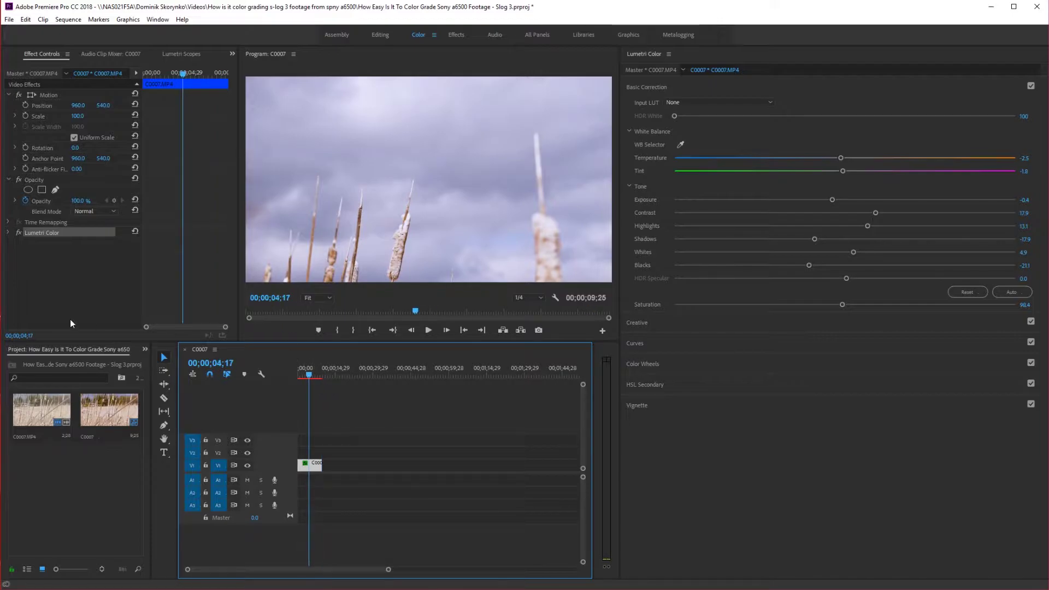
pyautogui.click(9, 20)
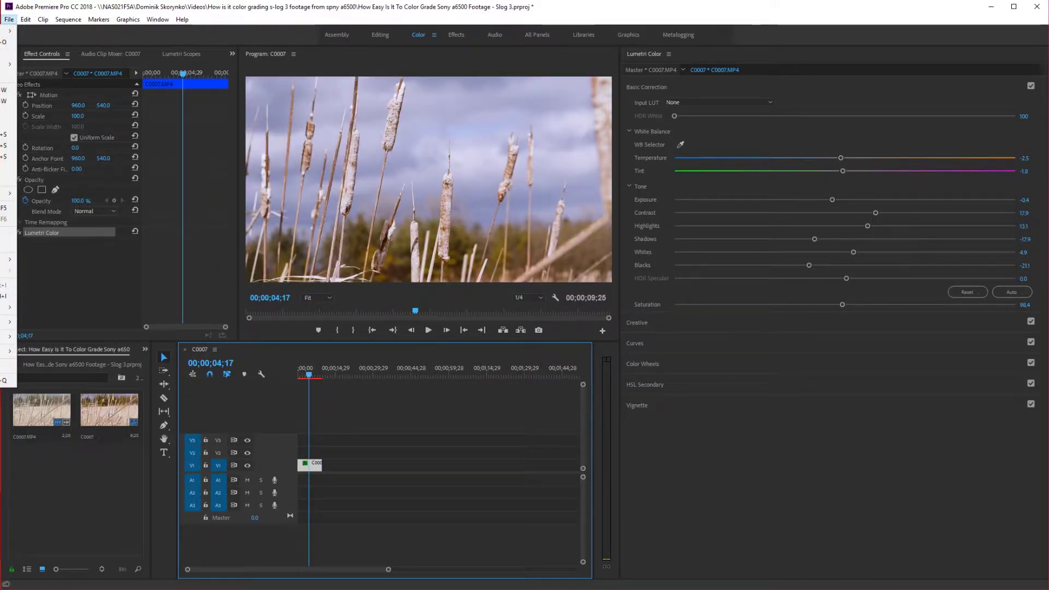
# - Apply the YouTube 1080p HD H.264 preset to C0007 and review its Video and Effects settings
pyautogui.press('Escape')
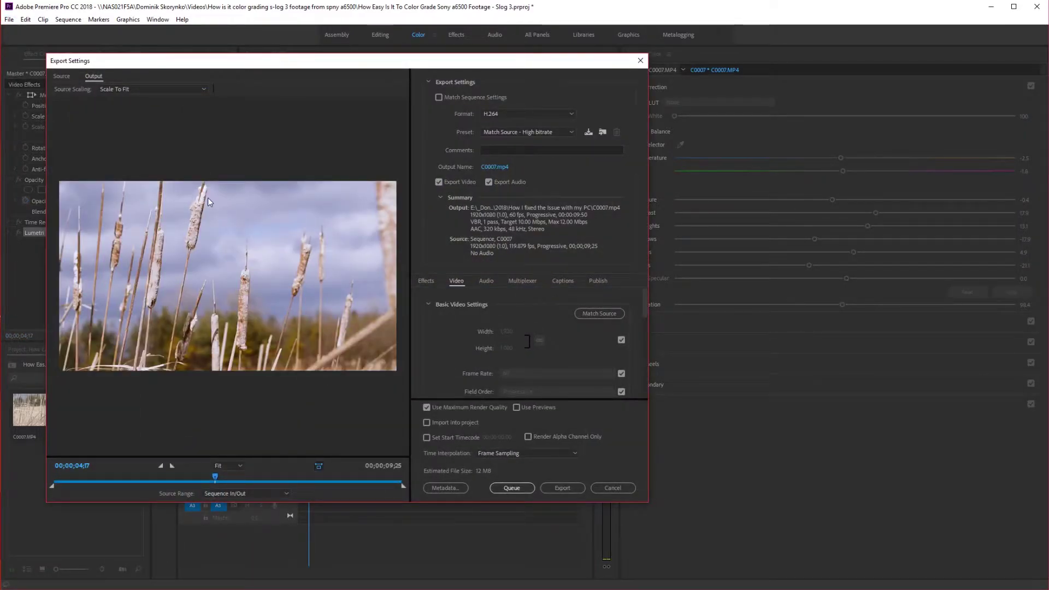
pyautogui.click(524, 142)
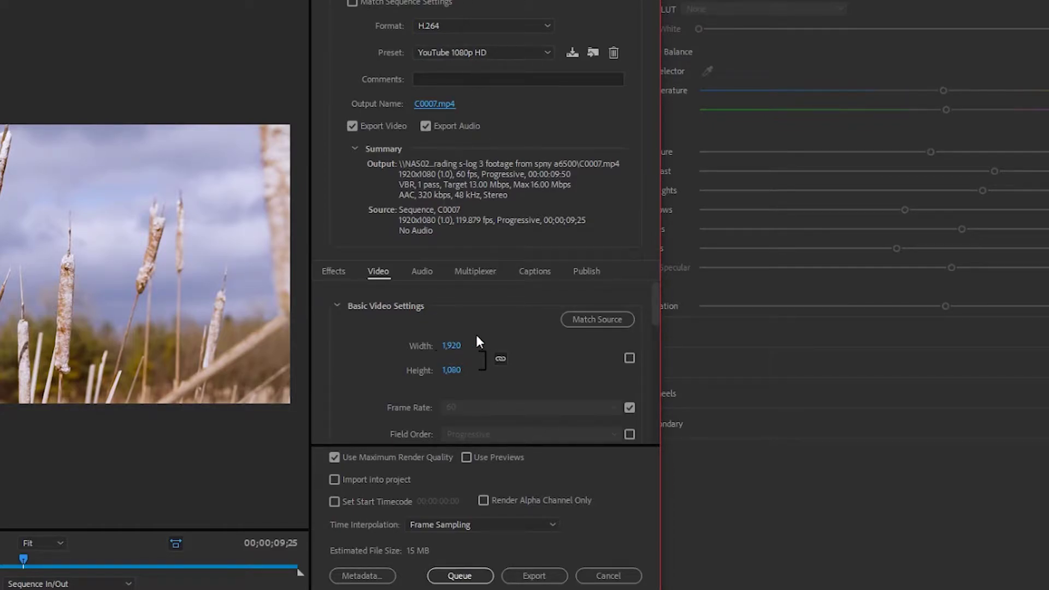
pyautogui.scroll(-5, 468, 408)
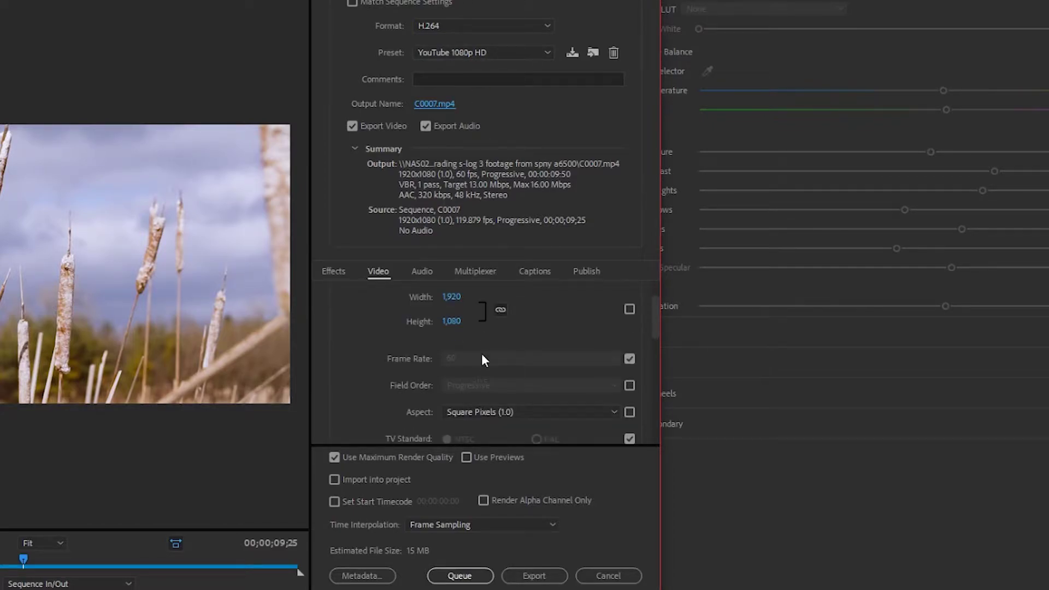
pyautogui.scroll(-4, 447, 378)
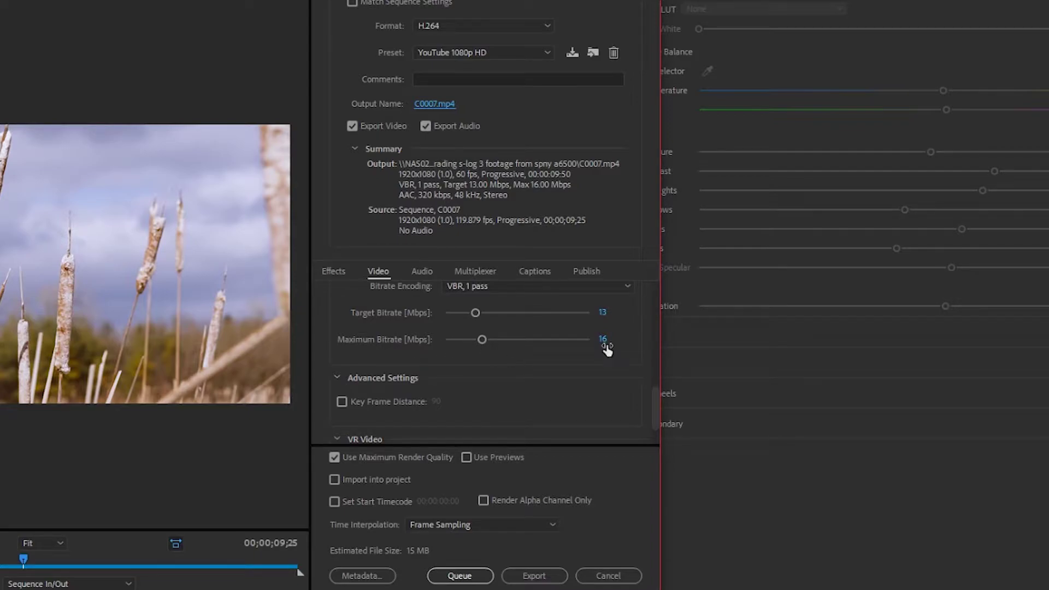
pyautogui.scroll(-1, 486, 364)
pyautogui.scroll(5, 485, 366)
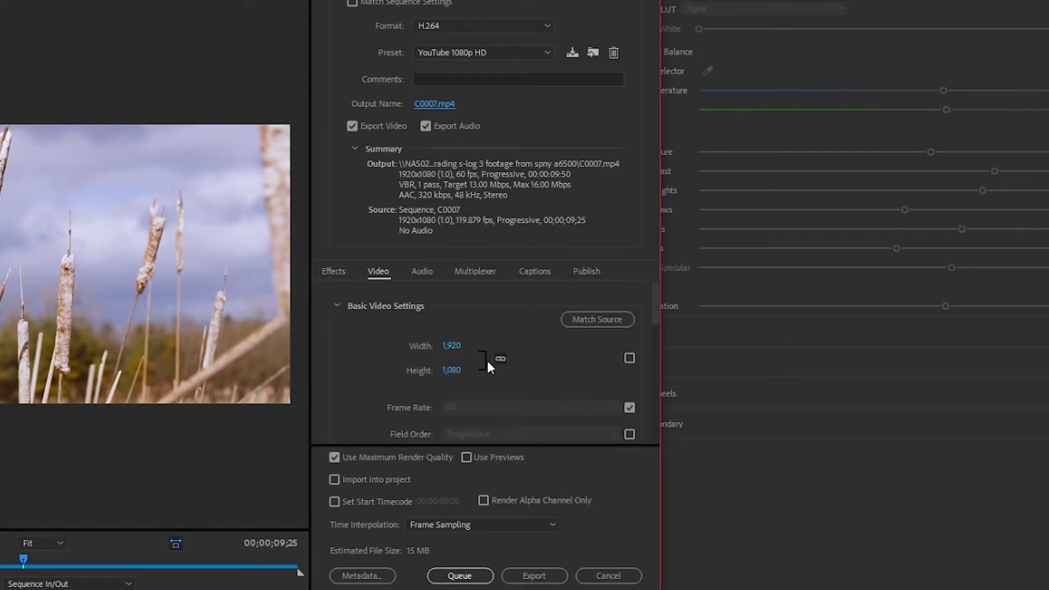
pyautogui.click(340, 273)
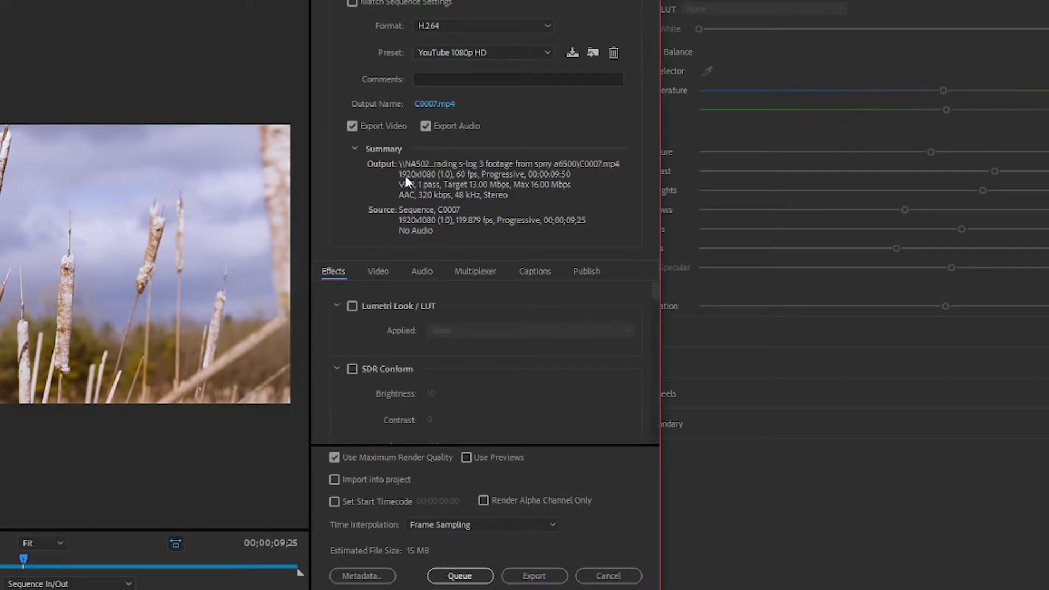